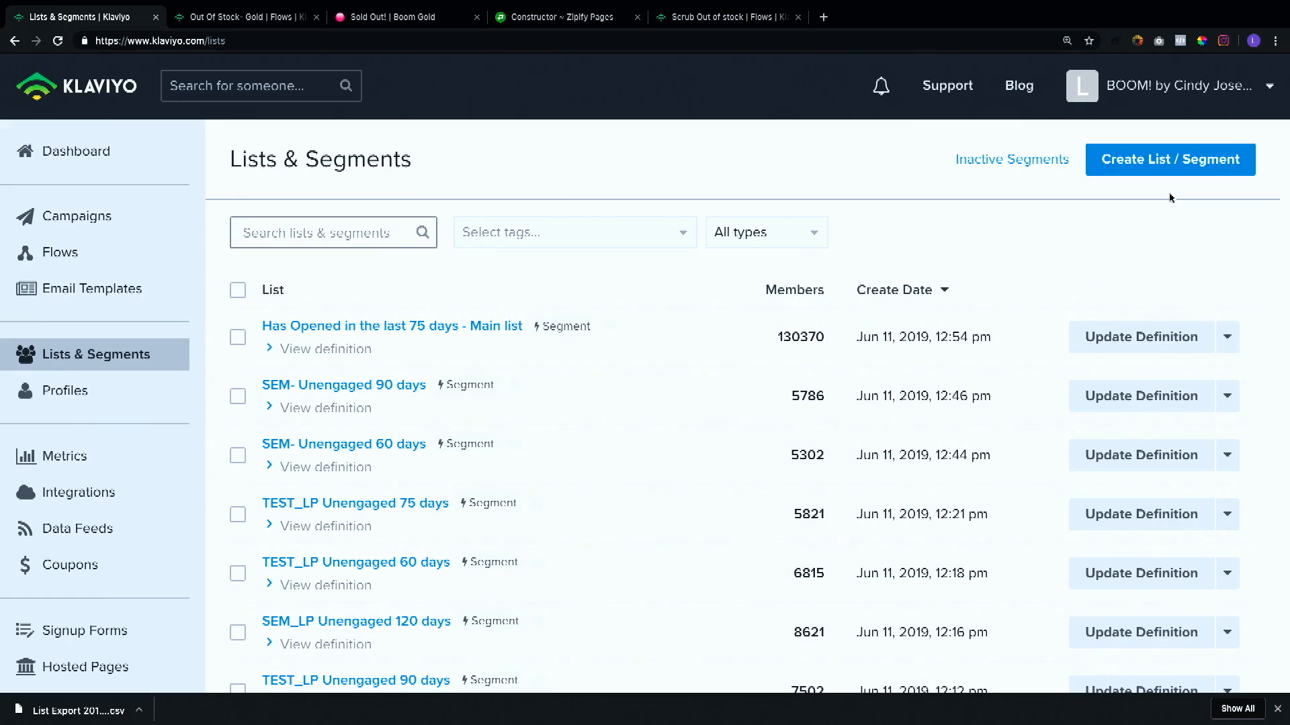
Step: Create a new list named "SEM- Sold Out Flow"
left_click(1213, 168)
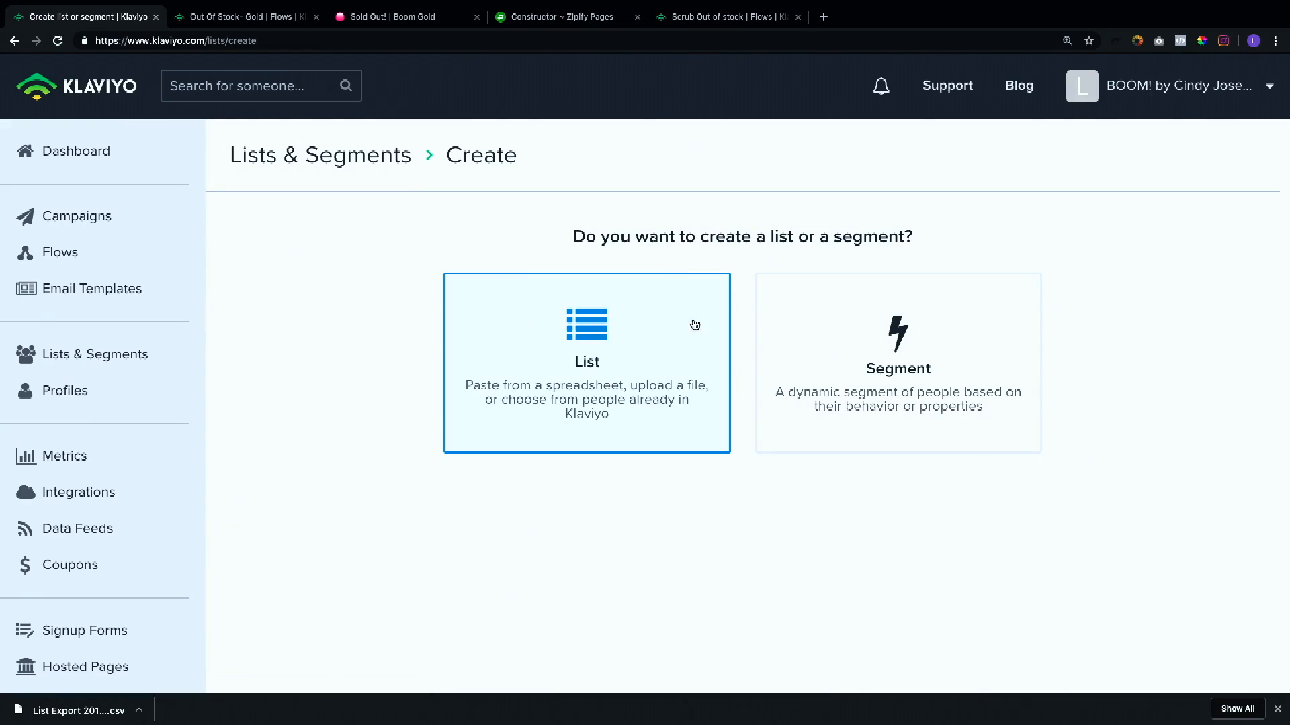
left_click(638, 372)
left_click(545, 281)
type("SEM-")
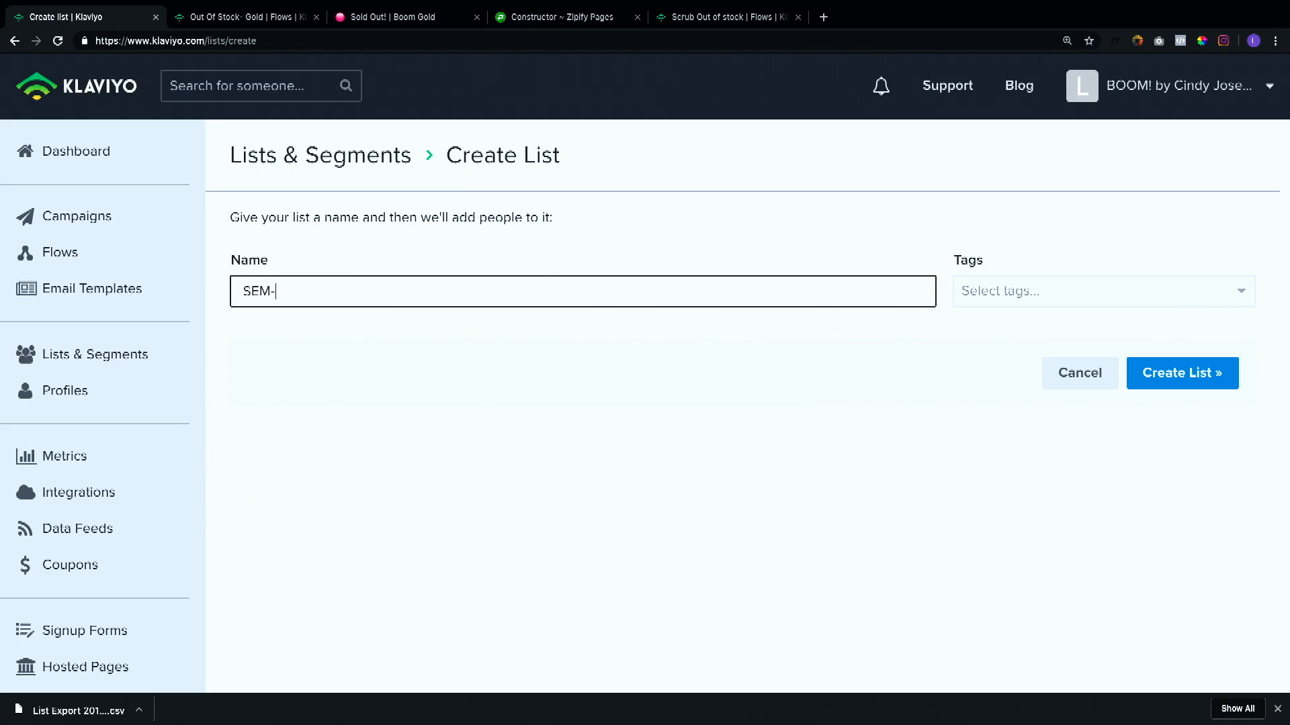
type(" Sold Out Flow")
left_click(1232, 377)
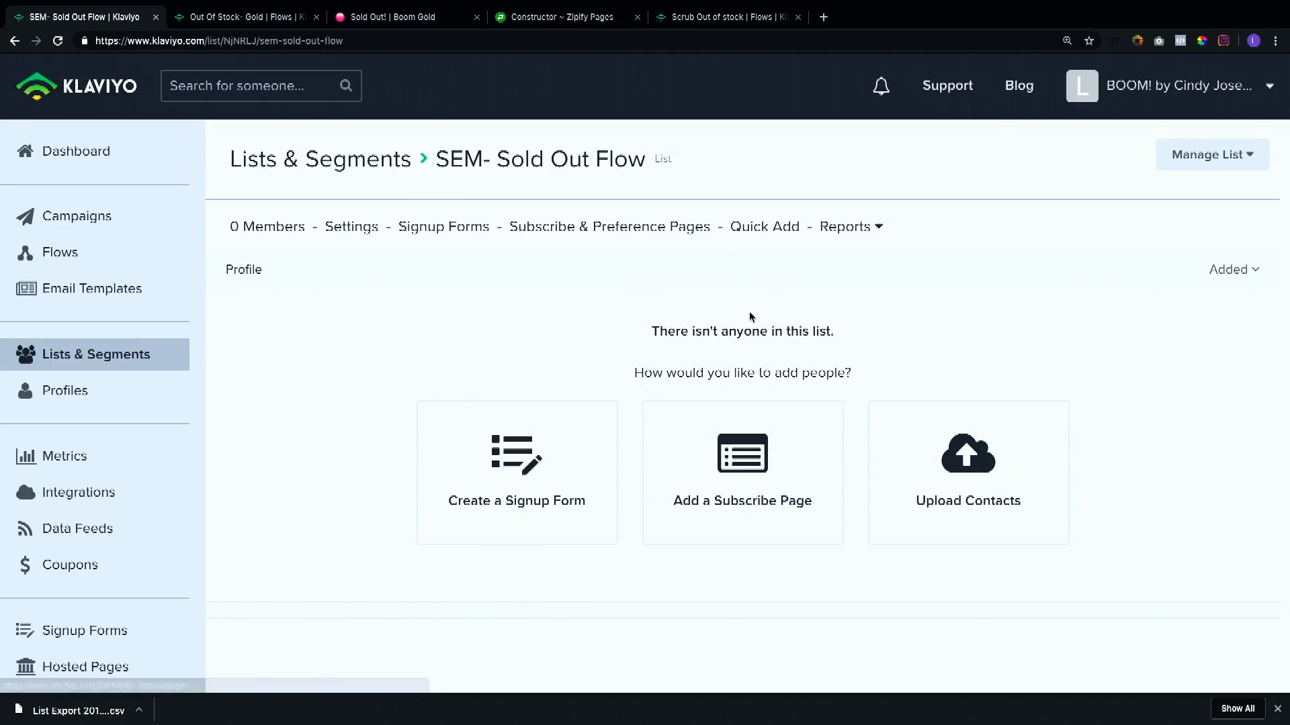
Step: Review the opt-in form's options, the existing Scrub flow and the live sold-out page's email field
left_click(547, 24)
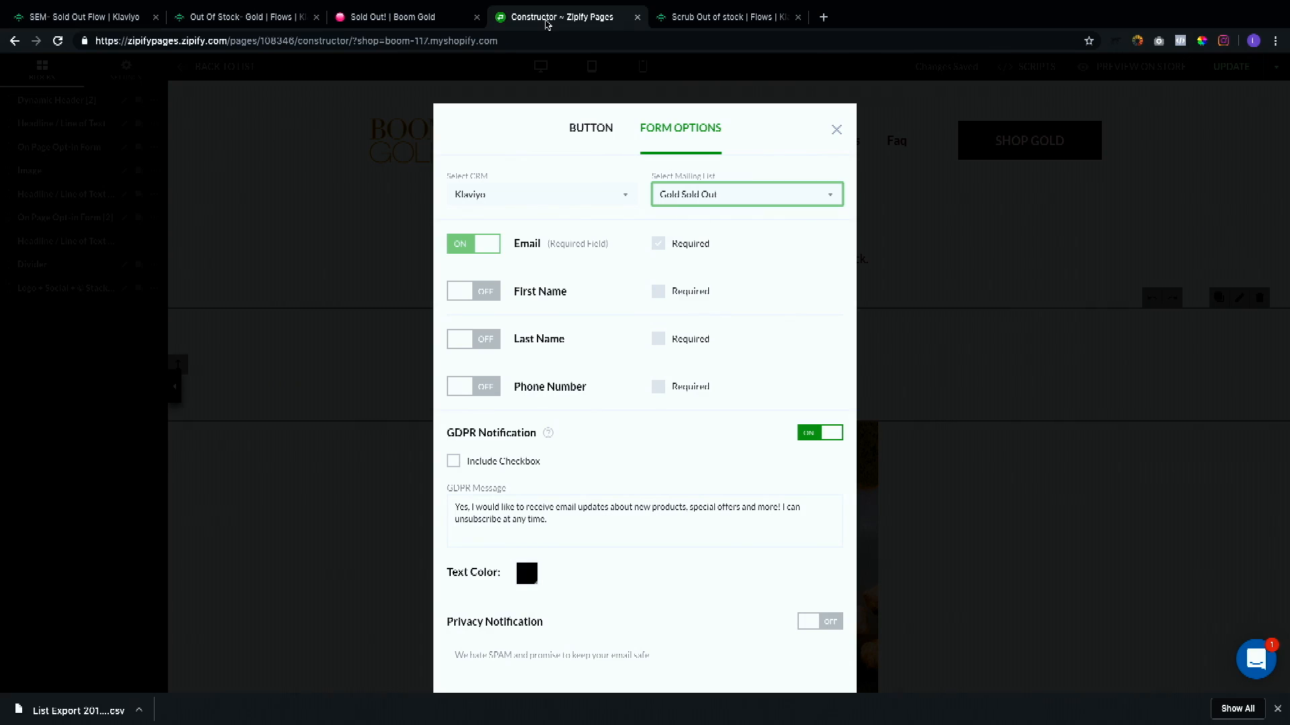
left_click(746, 24)
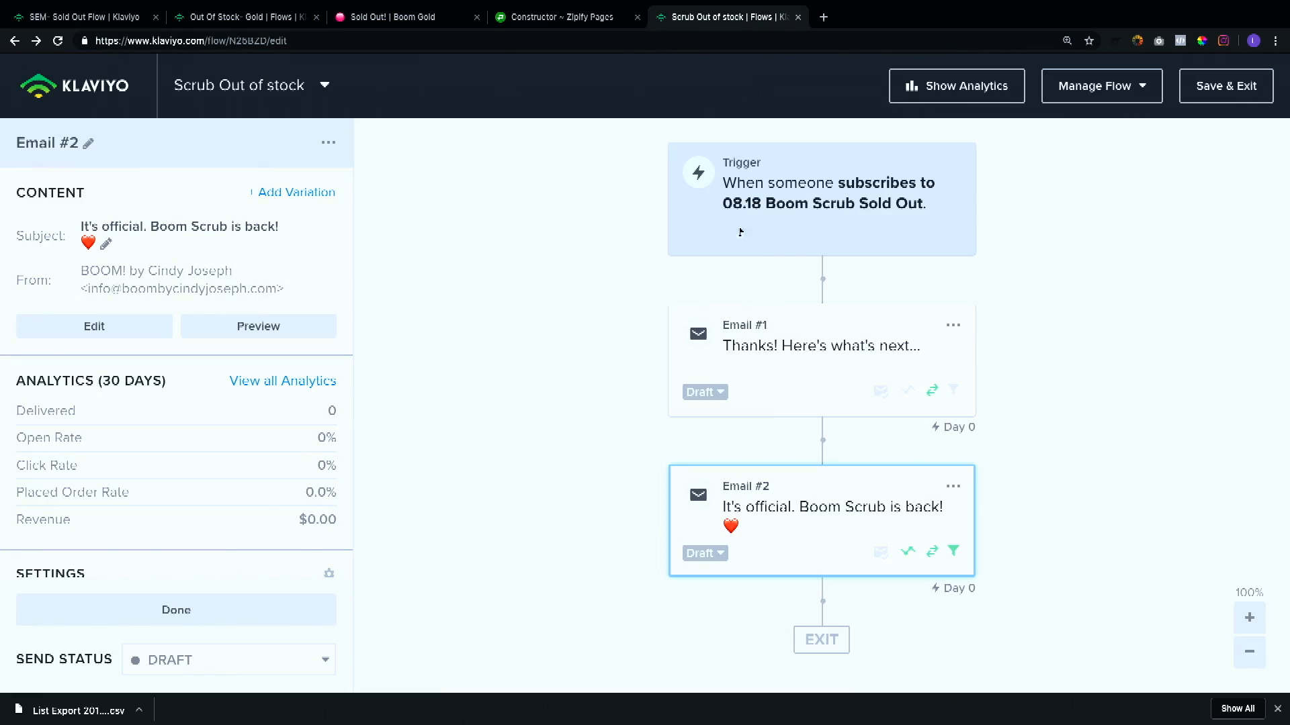
left_click(390, 30)
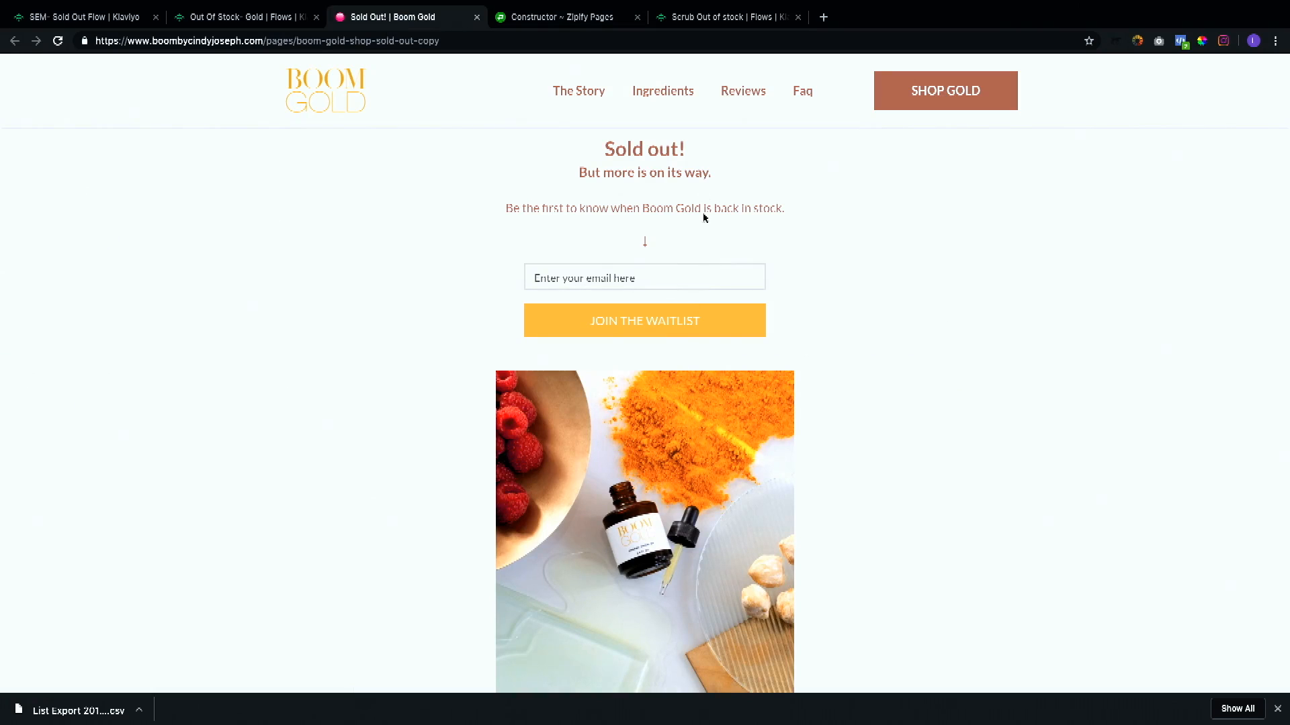
left_click(657, 277)
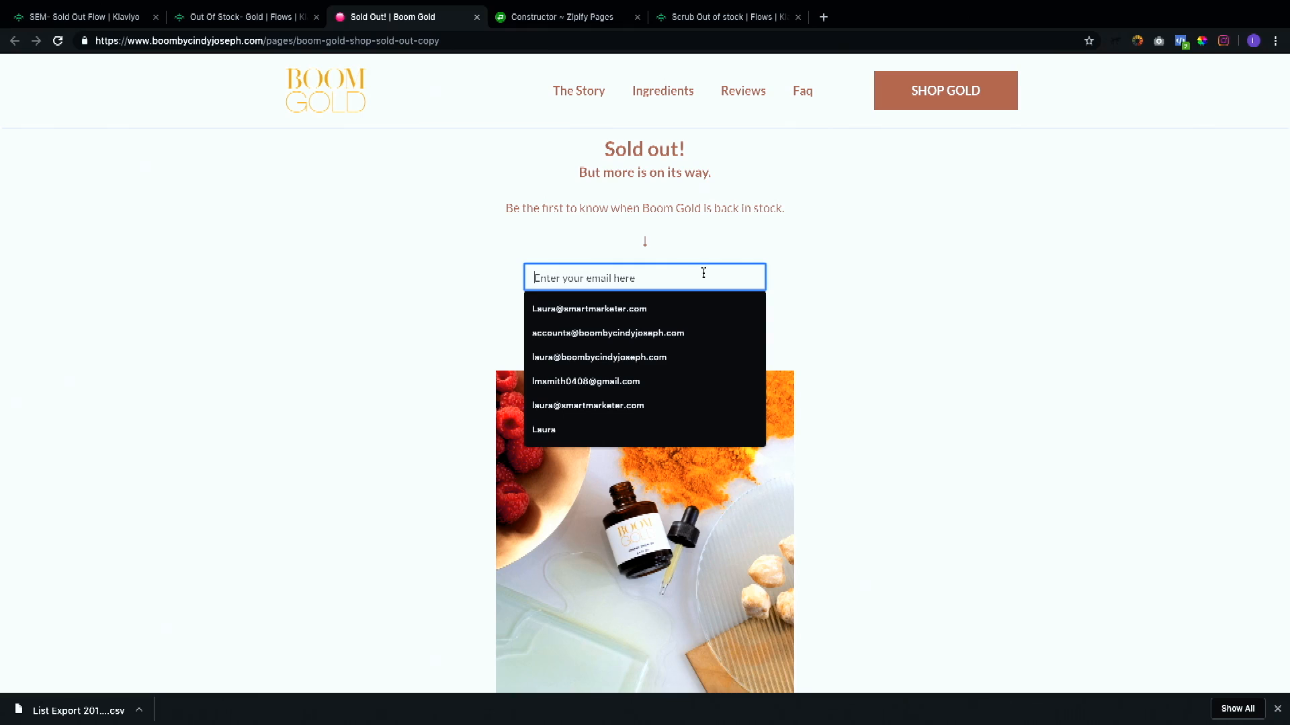
left_click(794, 285)
scroll(794, 286, "down", 7)
left_click(95, 18)
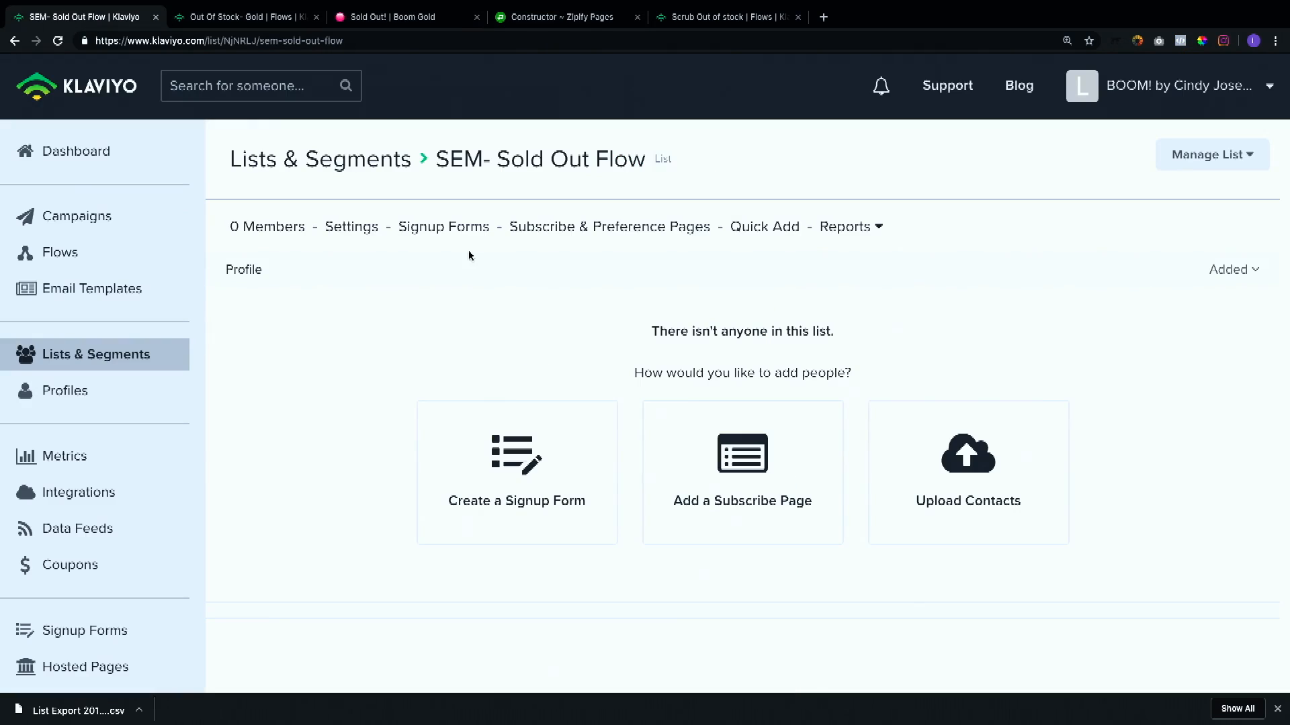
Step: Review the mailing list choices in the opt-in form's options and close them
left_click(551, 17)
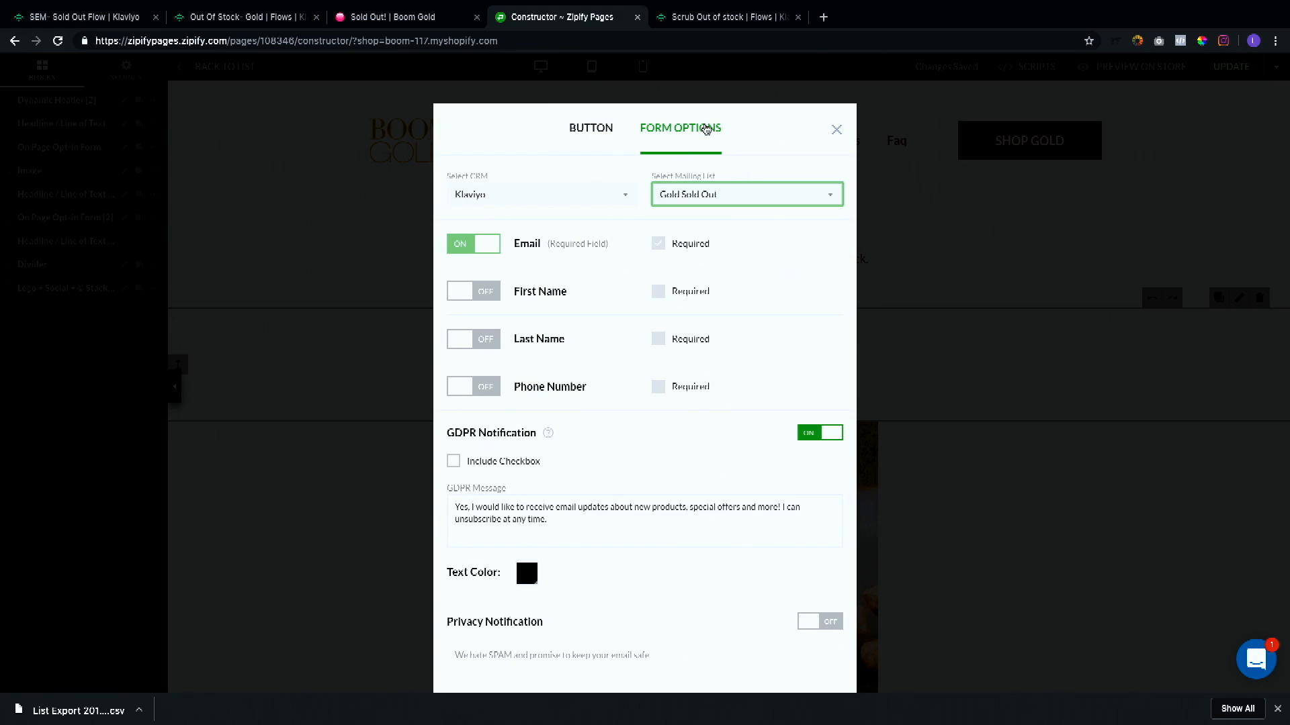
left_click(739, 196)
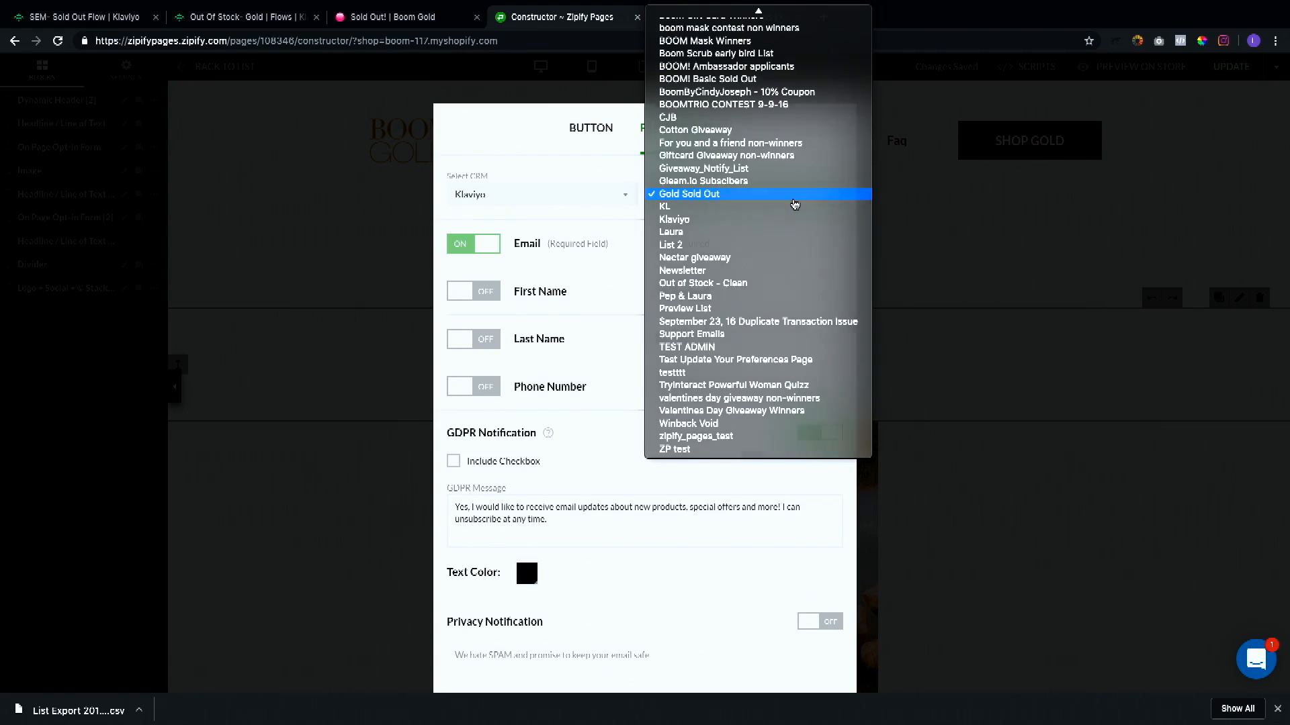
left_click(793, 200)
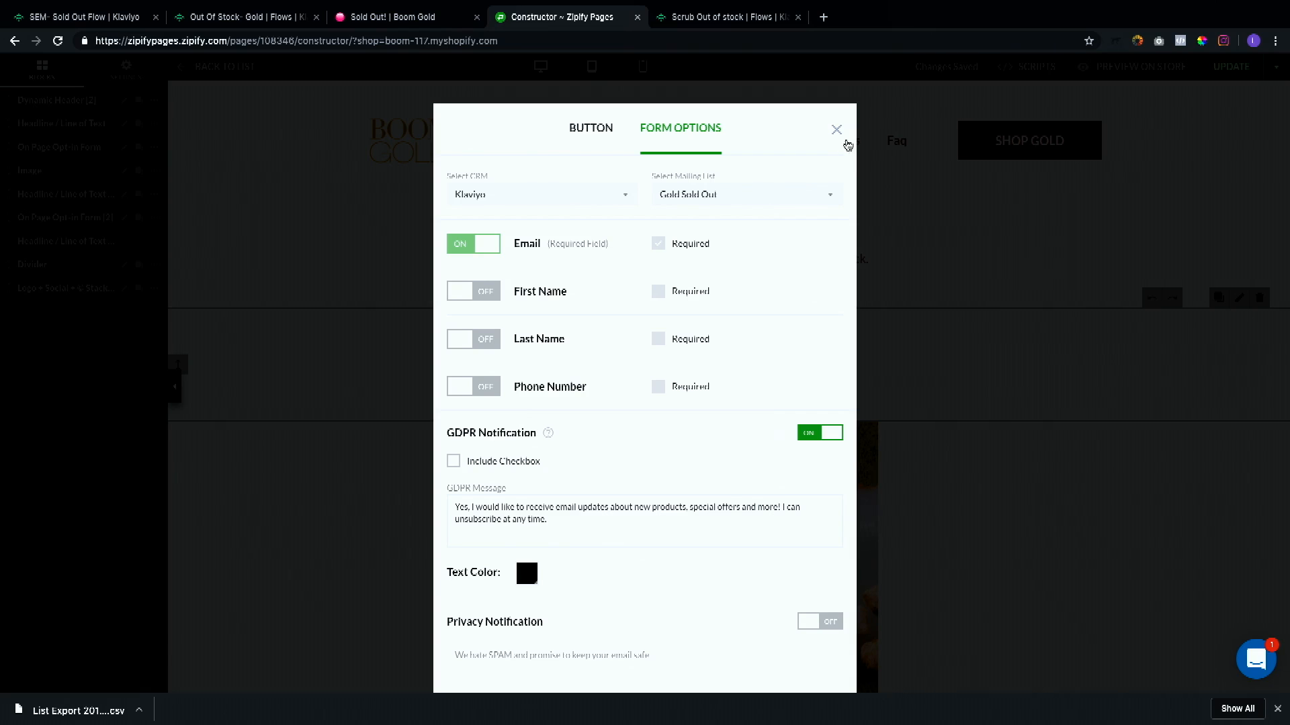
left_click(837, 129)
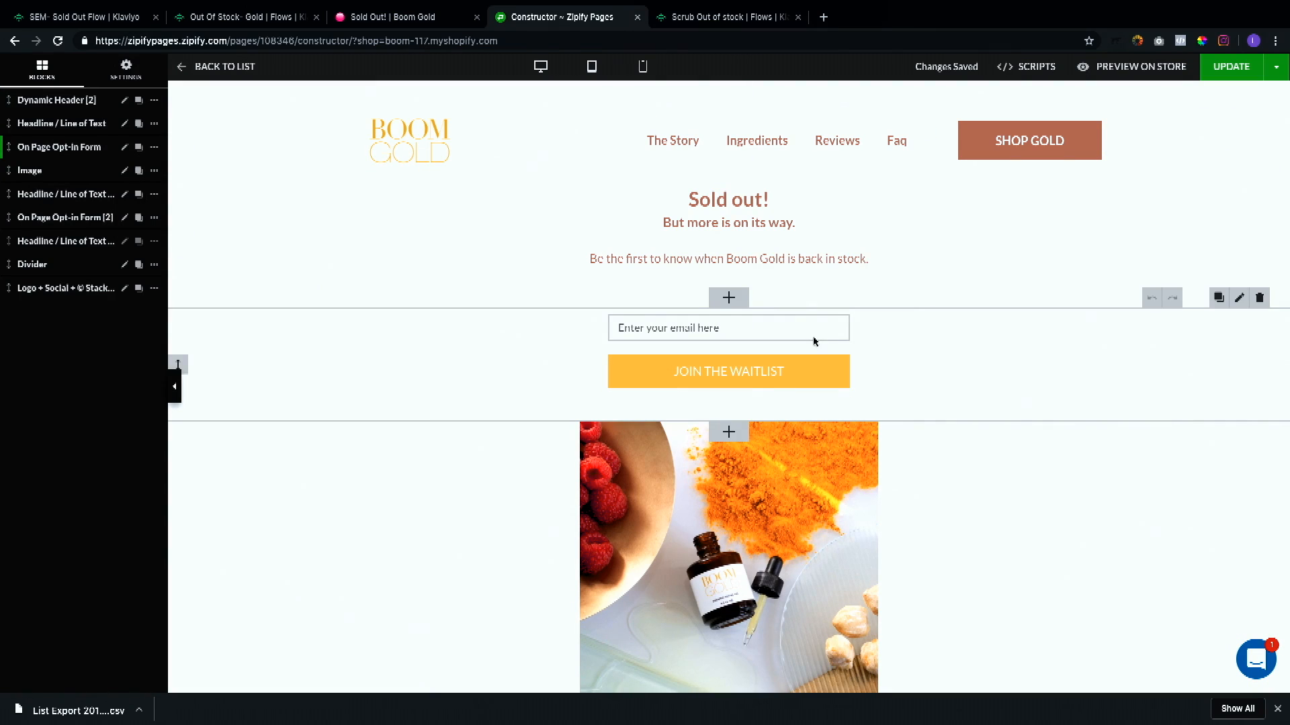
Step: Submit a test email address through the sold-out page's Join the Waitlist form
left_click(393, 17)
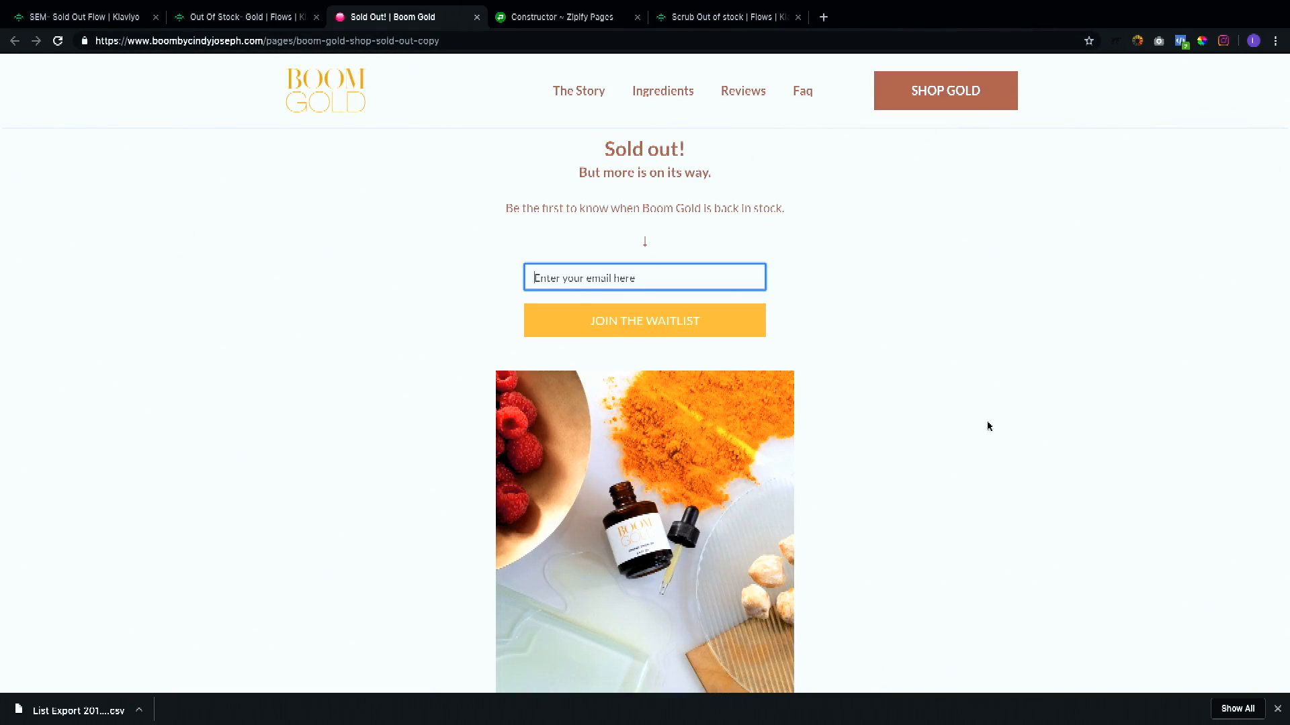
left_click(701, 281)
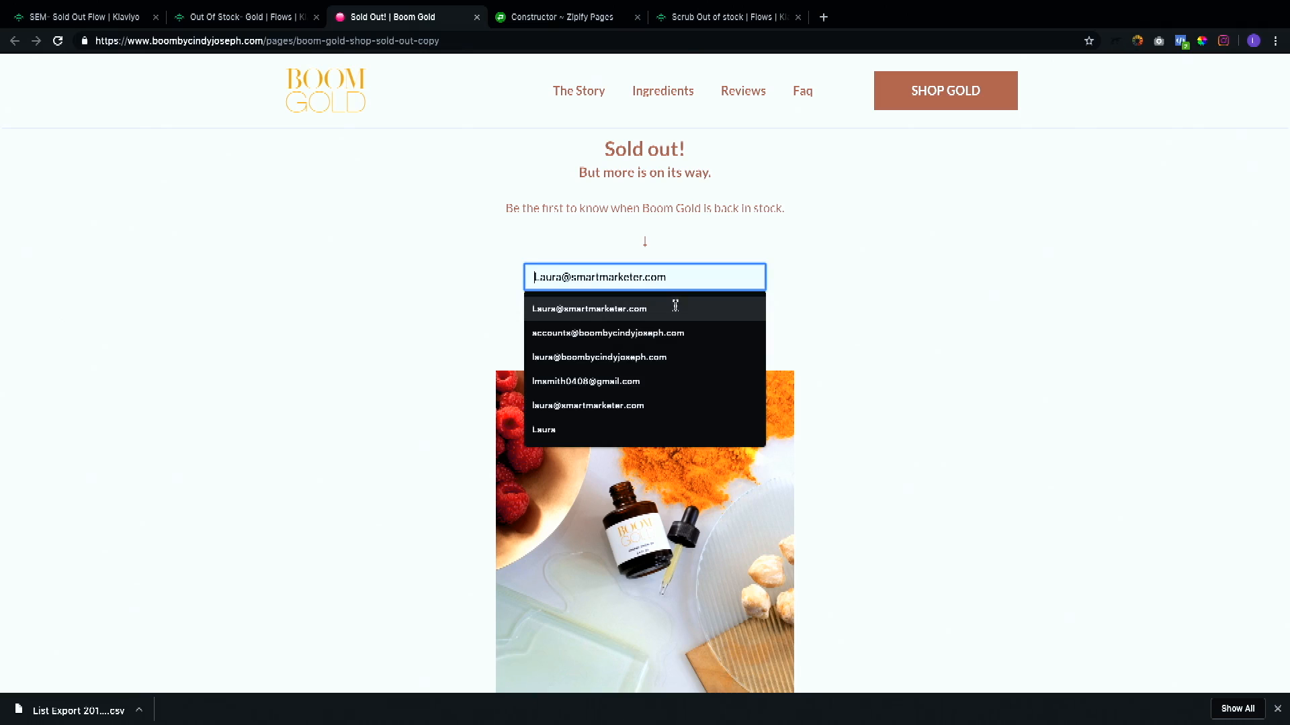
left_click(671, 310)
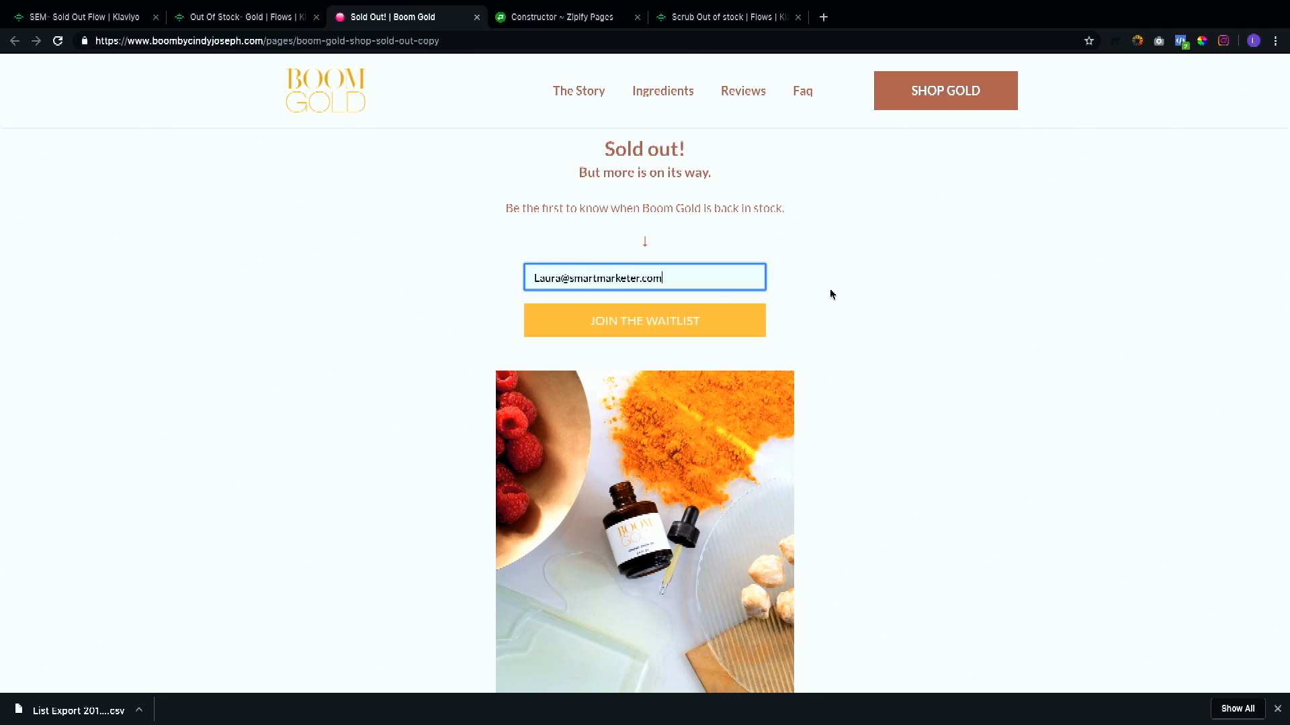
left_click(751, 332)
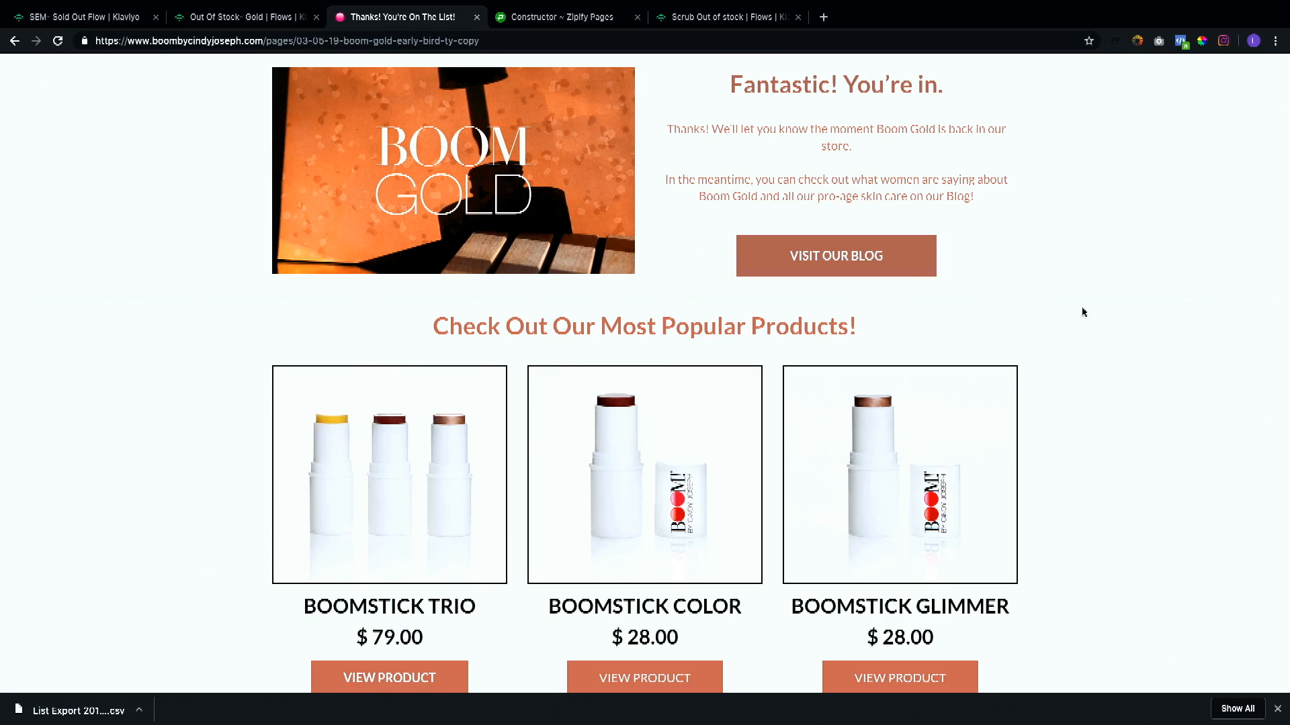
Step: Scroll through the thank-you page that follows the signup
scroll(1082, 313, "down", 6)
scroll(1082, 312, "up", 6)
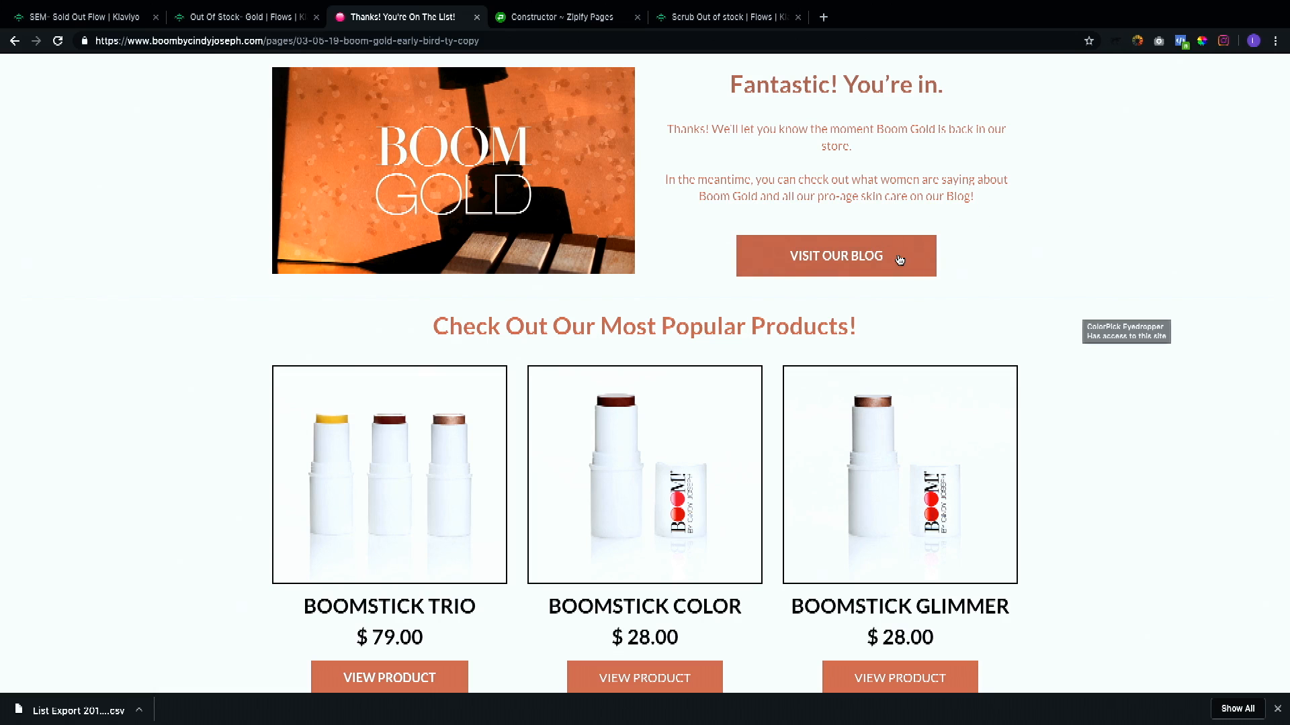
scroll(981, 444, "down", 7)
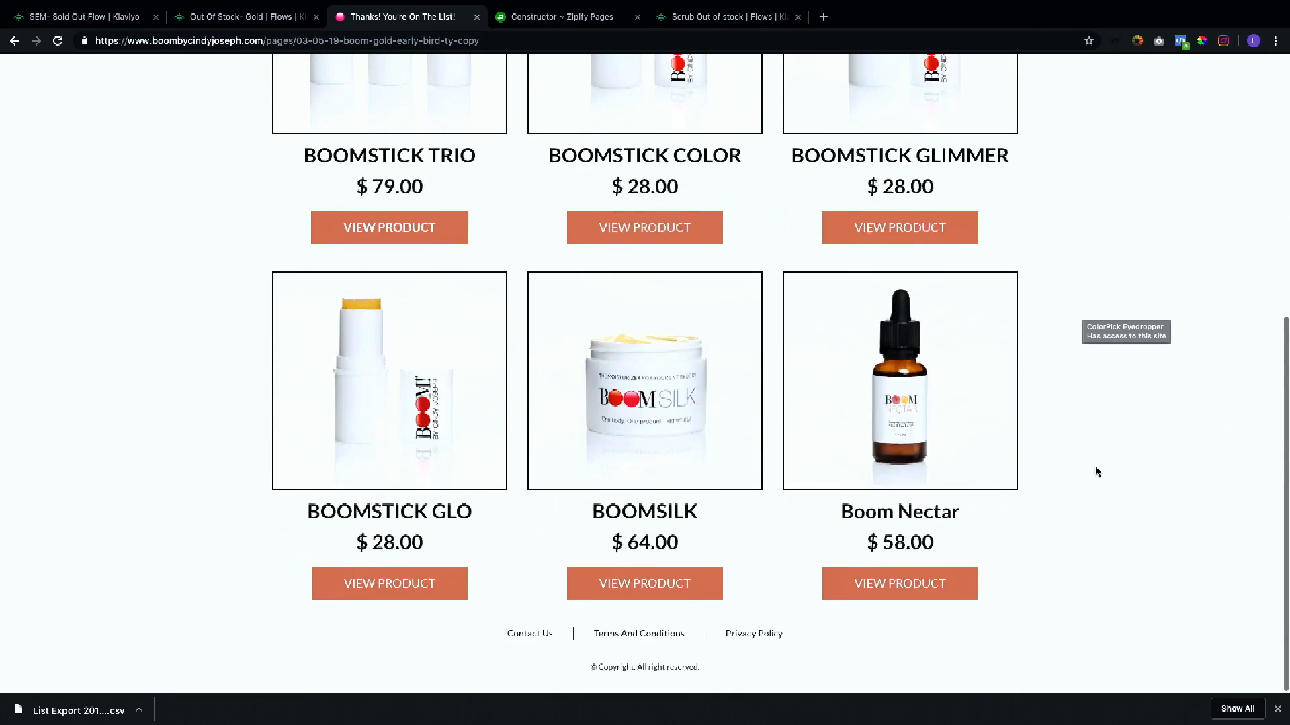
Step: Open the opt-in form block's form options in the page editor
left_click(586, 19)
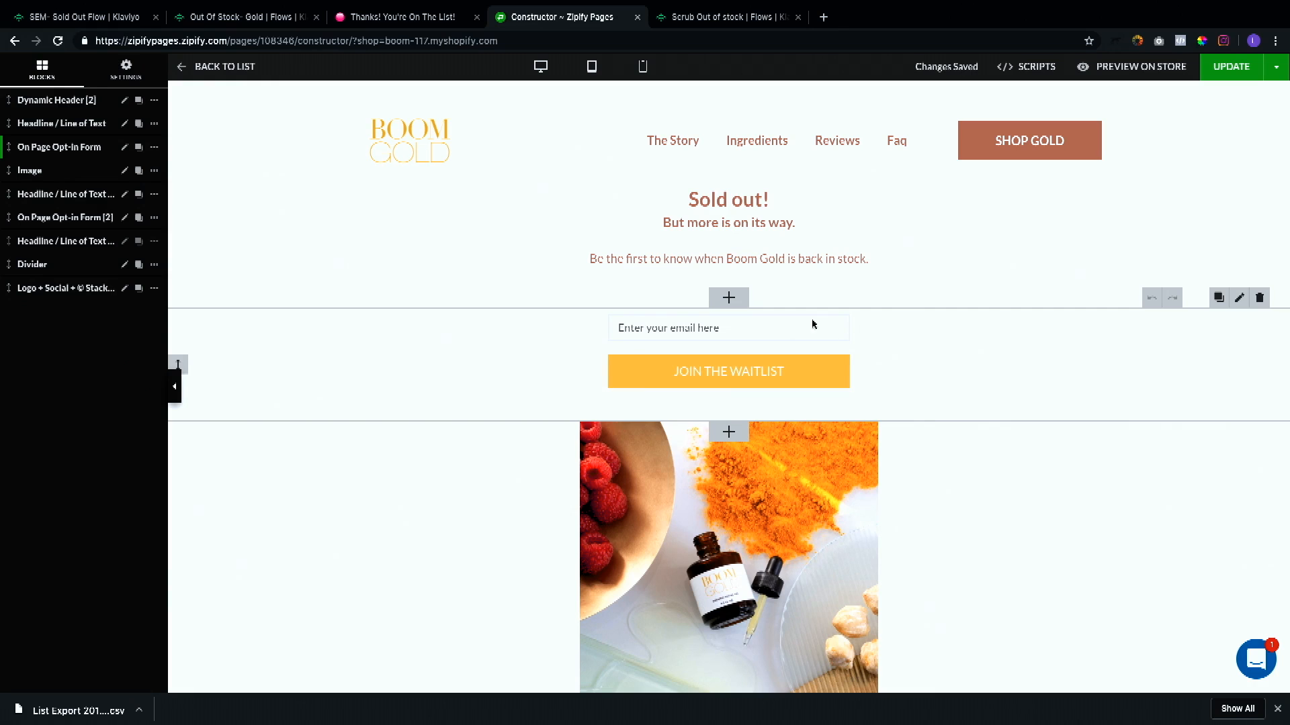
left_click(773, 366)
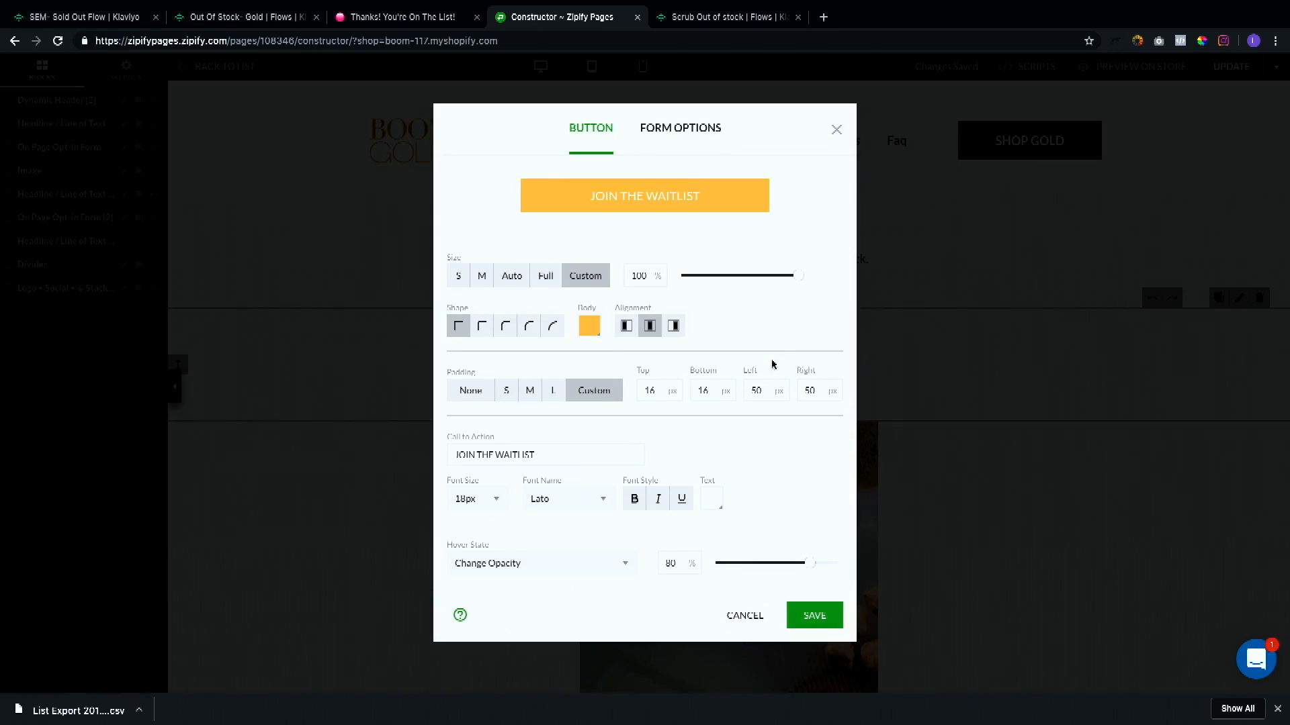
left_click(692, 139)
scroll(685, 482, "down", 5)
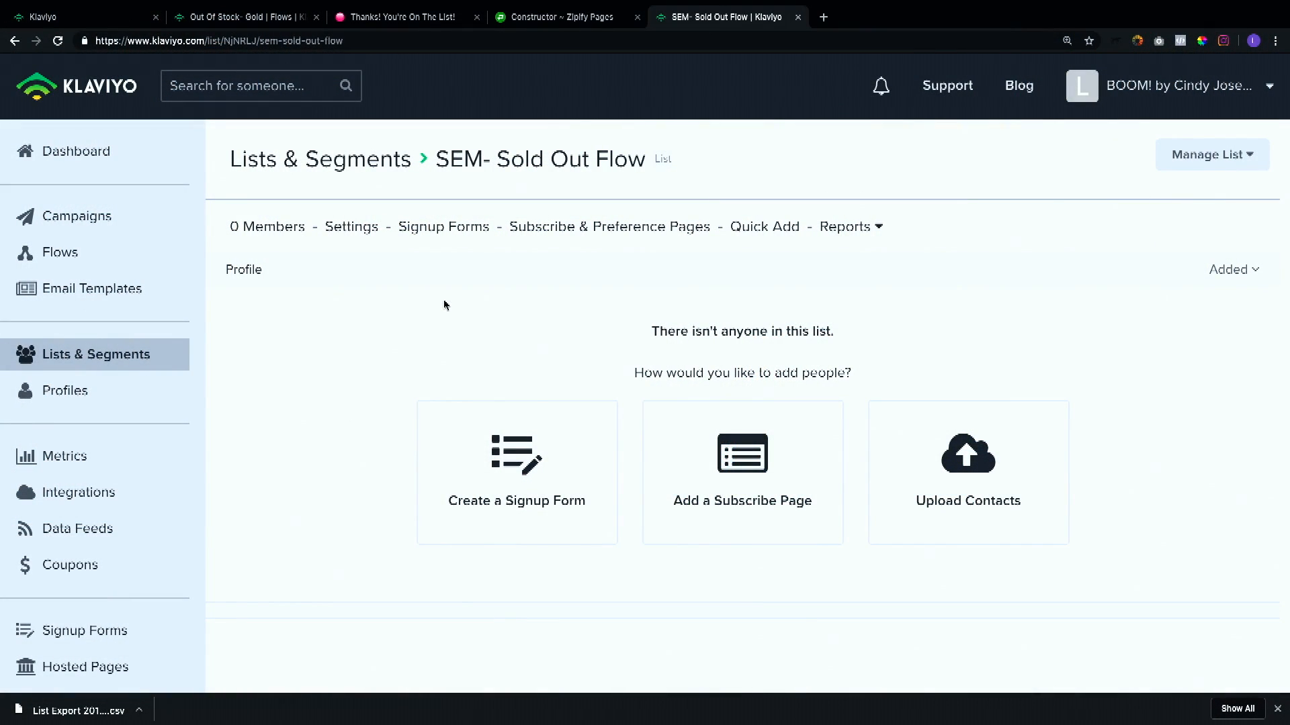
Step: Update the new list's settings with subscriber confirmation left unrequired
left_click(361, 237)
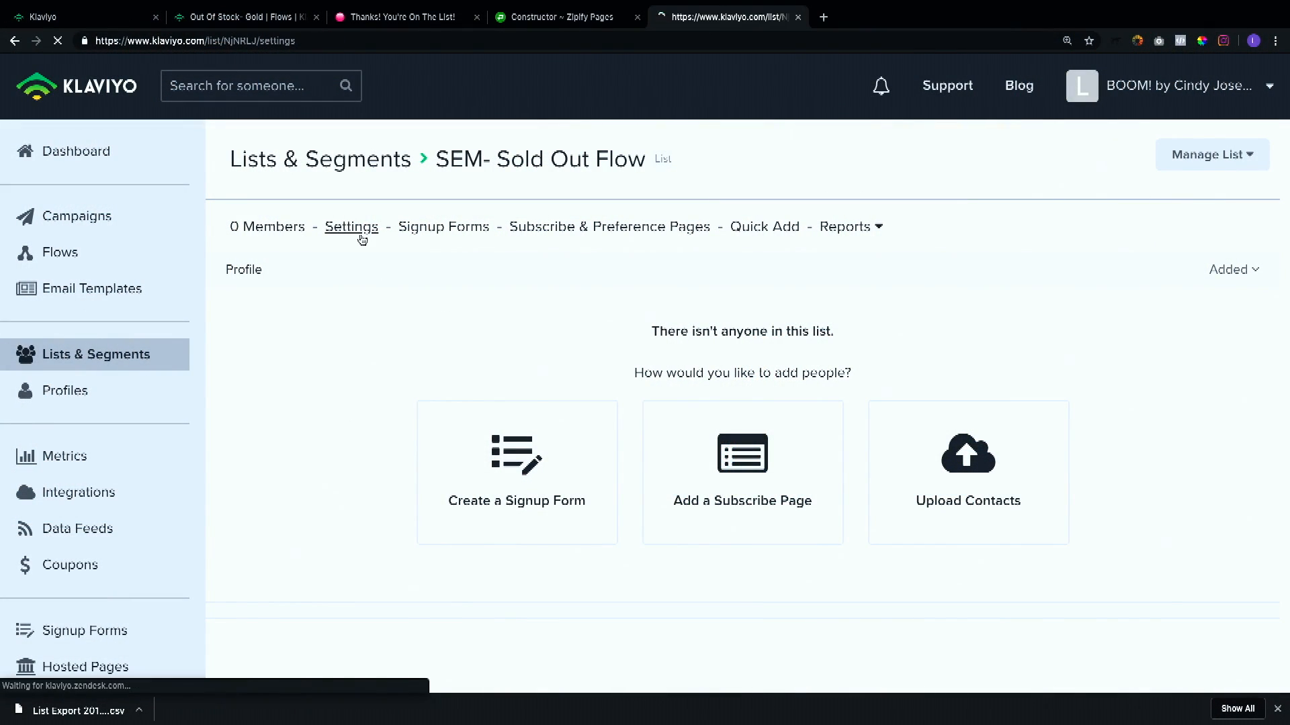
scroll(403, 296, "down", 4)
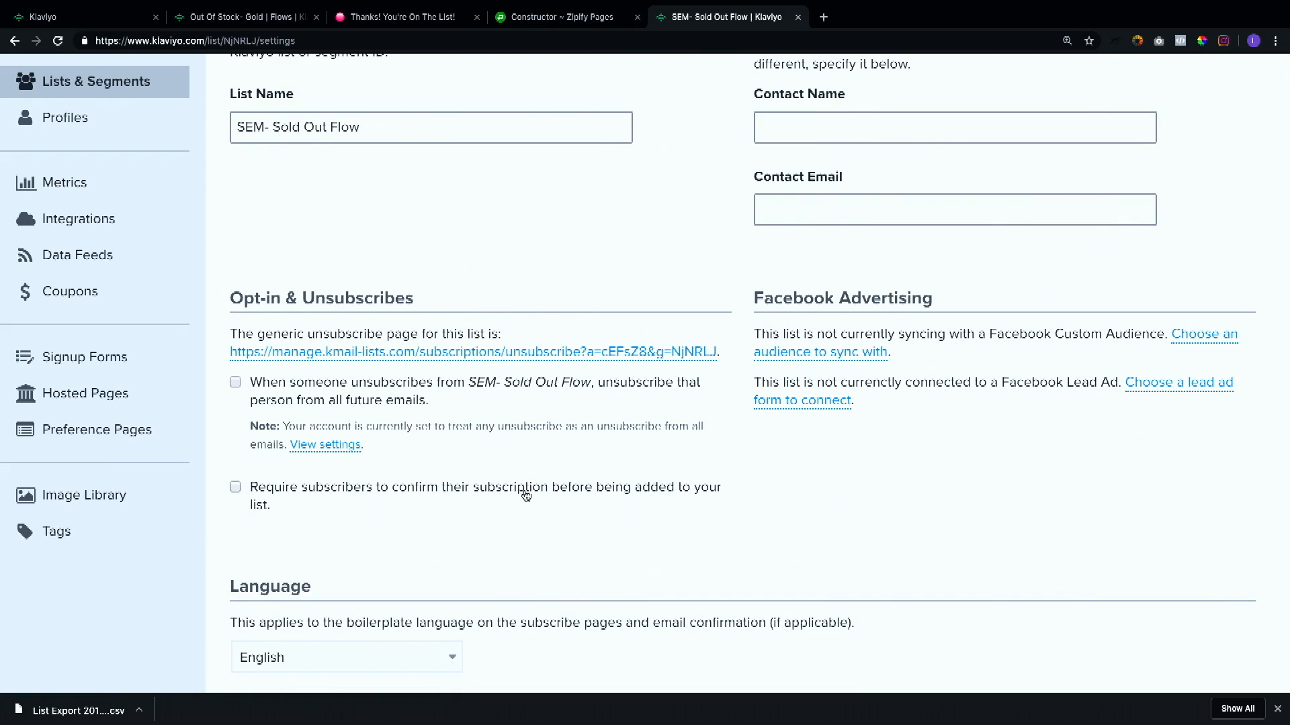
left_click_drag(269, 506, 251, 491)
left_click(290, 493)
left_click(235, 488)
scroll(662, 481, "down", 3)
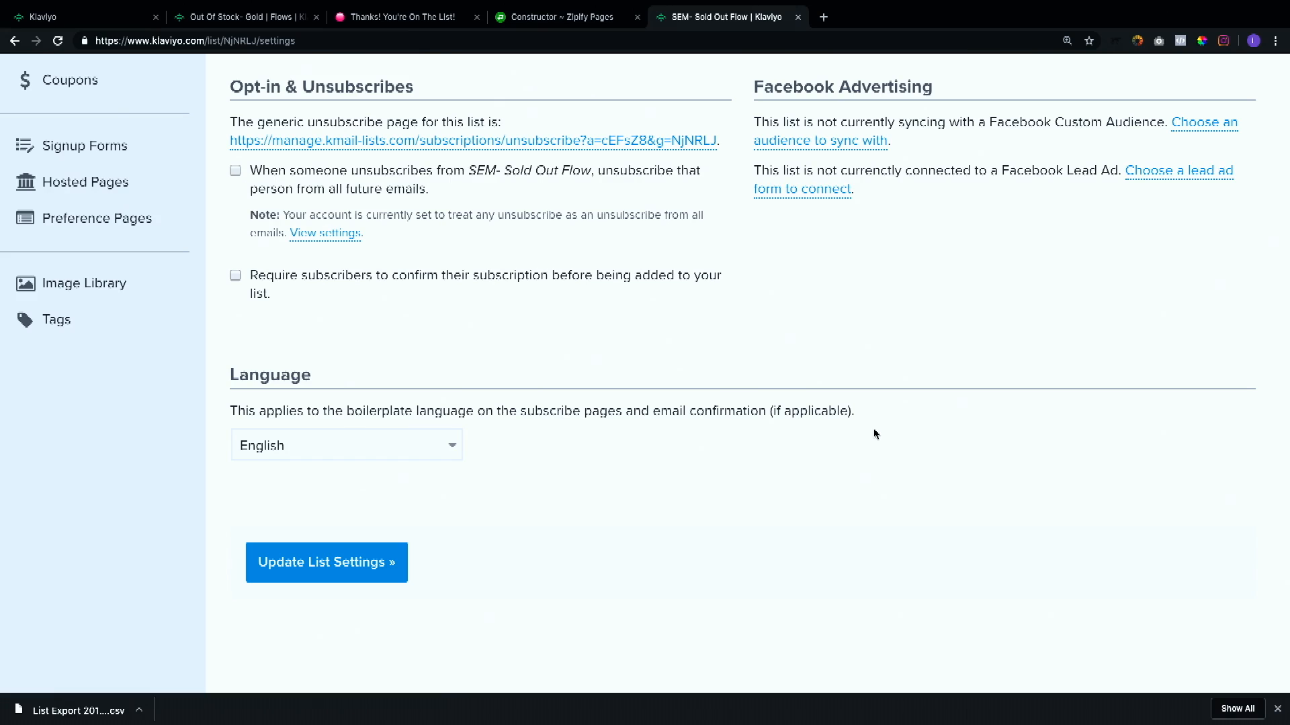
left_click(336, 566)
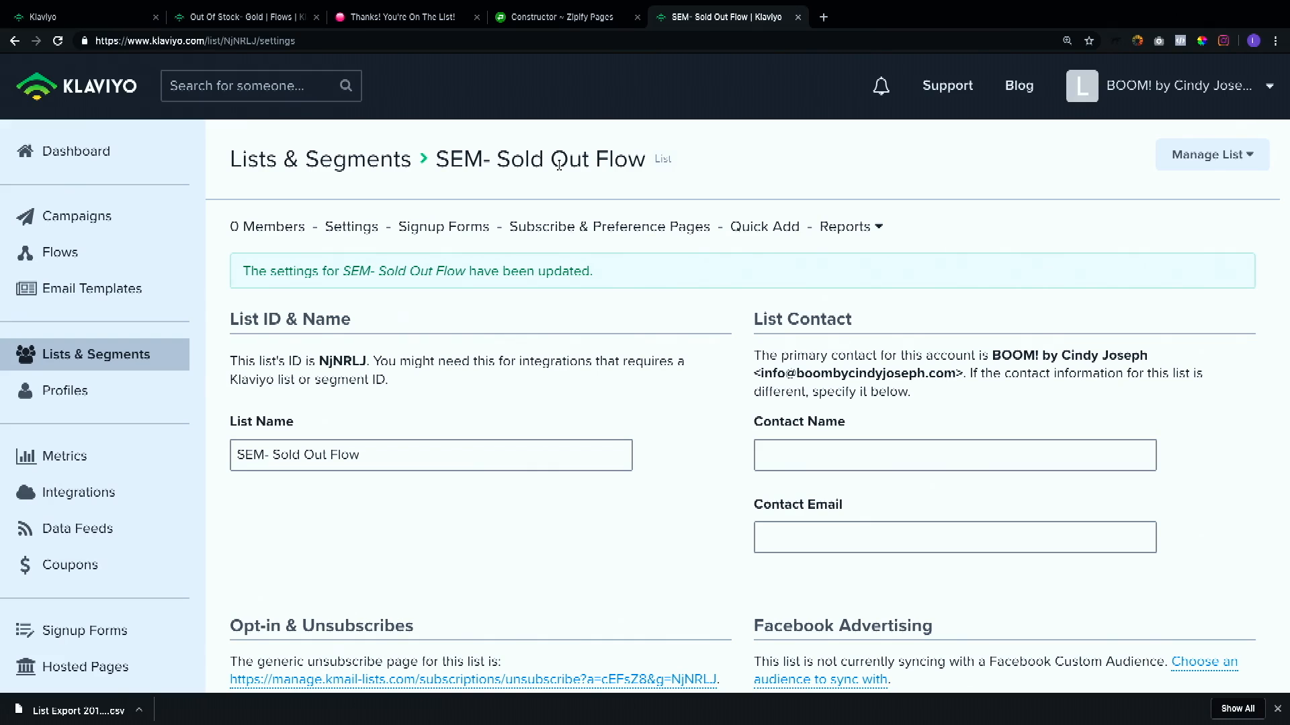
Step: Create a new flow named "SEM- Sold Out Flow"
left_click(241, 19)
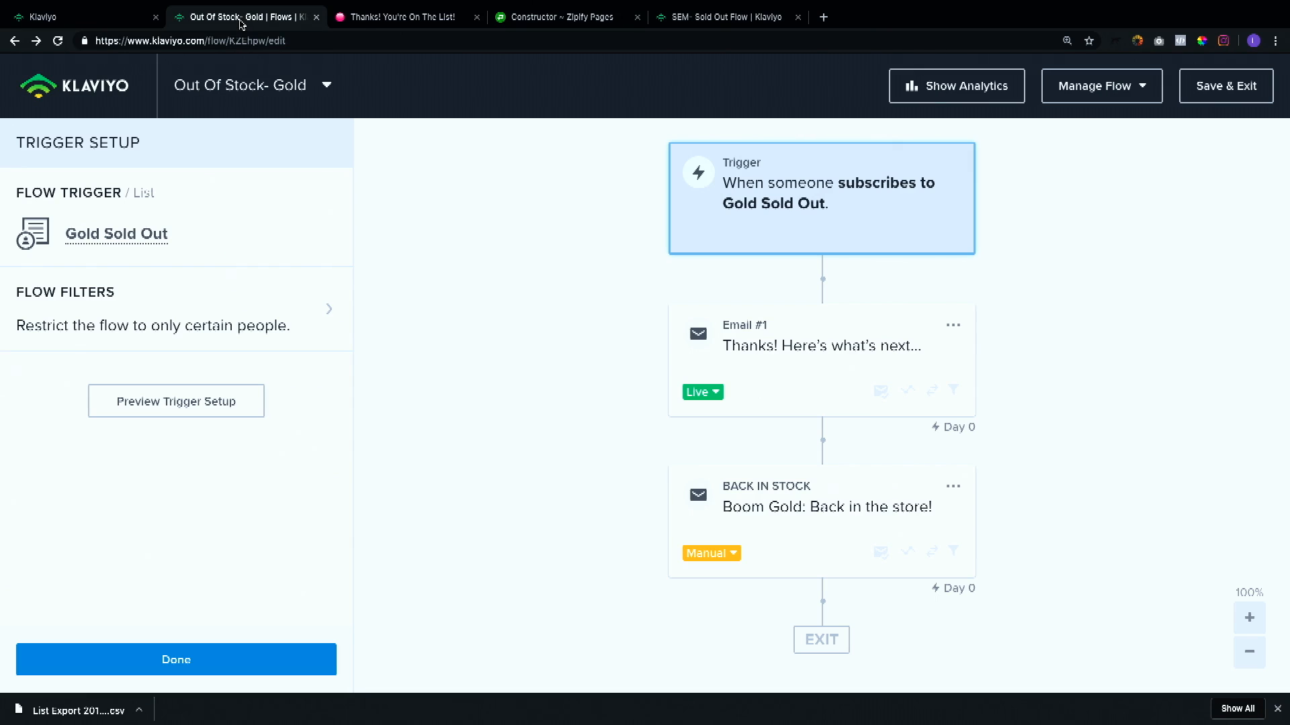
left_click(749, 18)
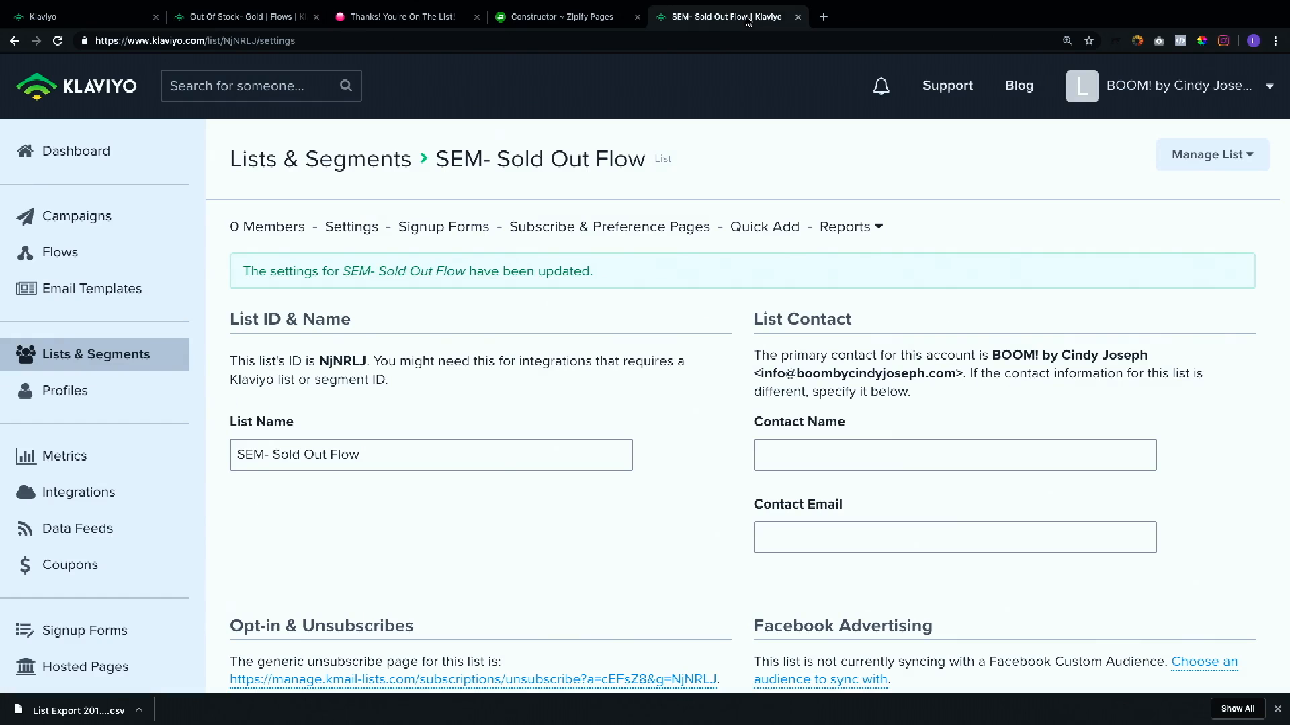
left_click(92, 23)
left_click(111, 262)
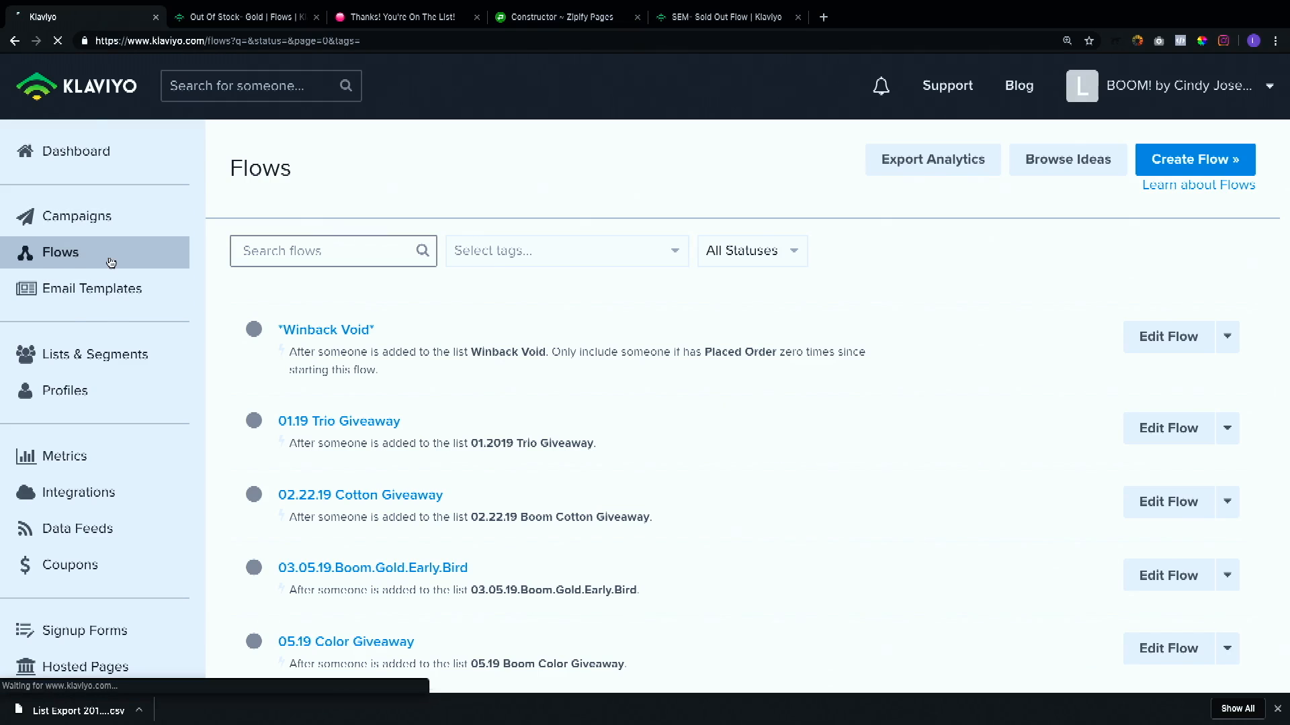
left_click(1214, 166)
left_click(787, 250)
type("SEM")
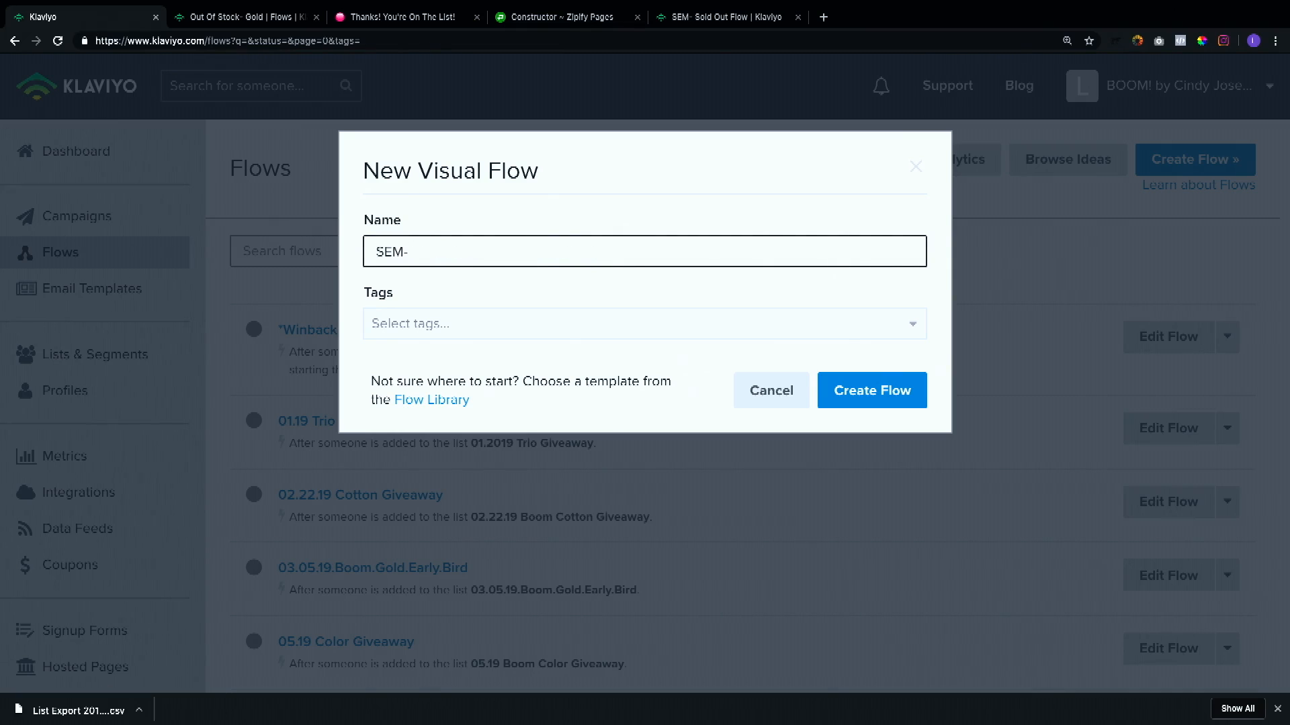
type("- Sold Out Flow")
left_click(896, 393)
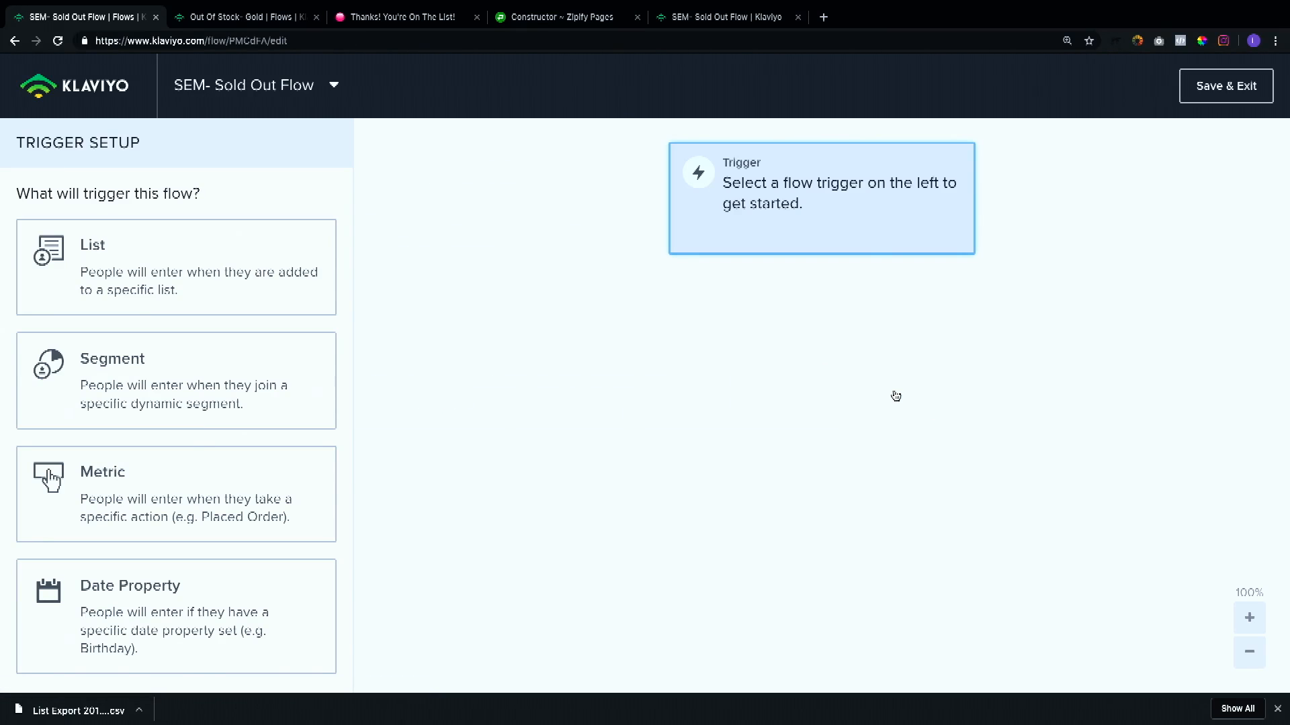
Step: Set the flow trigger to the SEM- Sold Out Flow list and add an email action
left_click(260, 269)
left_click(230, 308)
type("SEM")
left_click(182, 403)
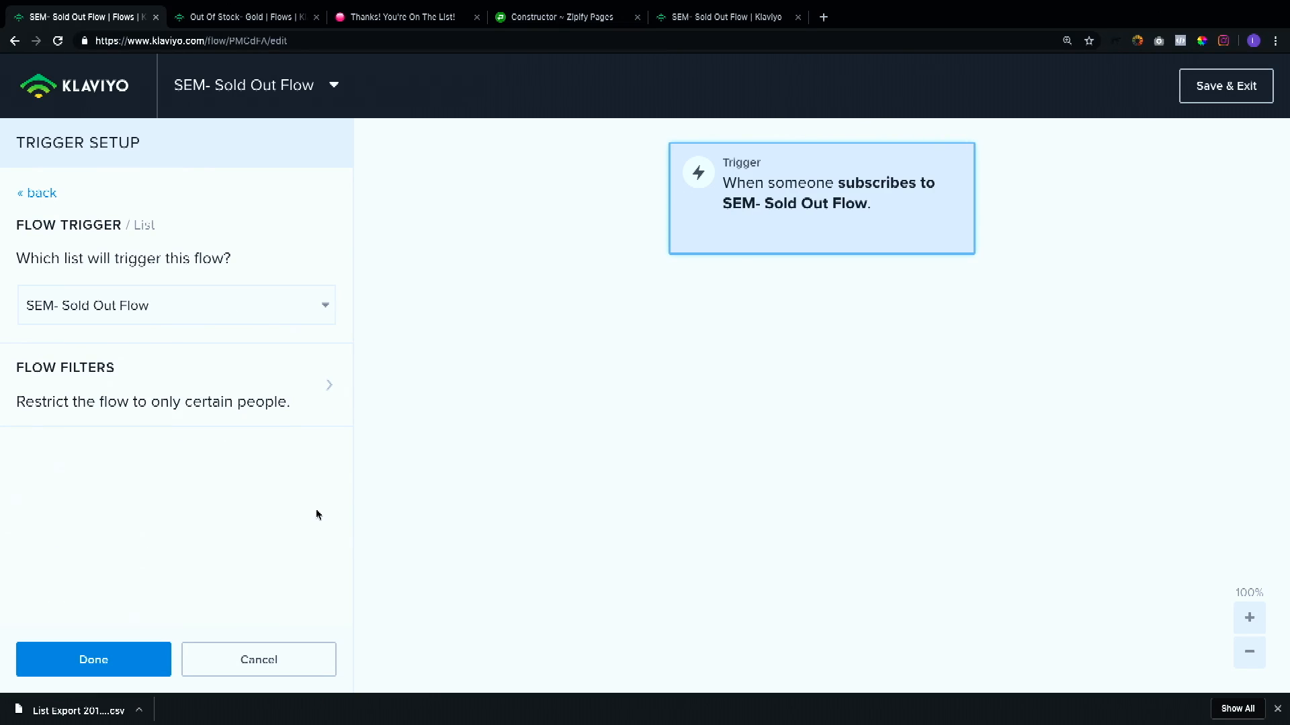
left_click(127, 662)
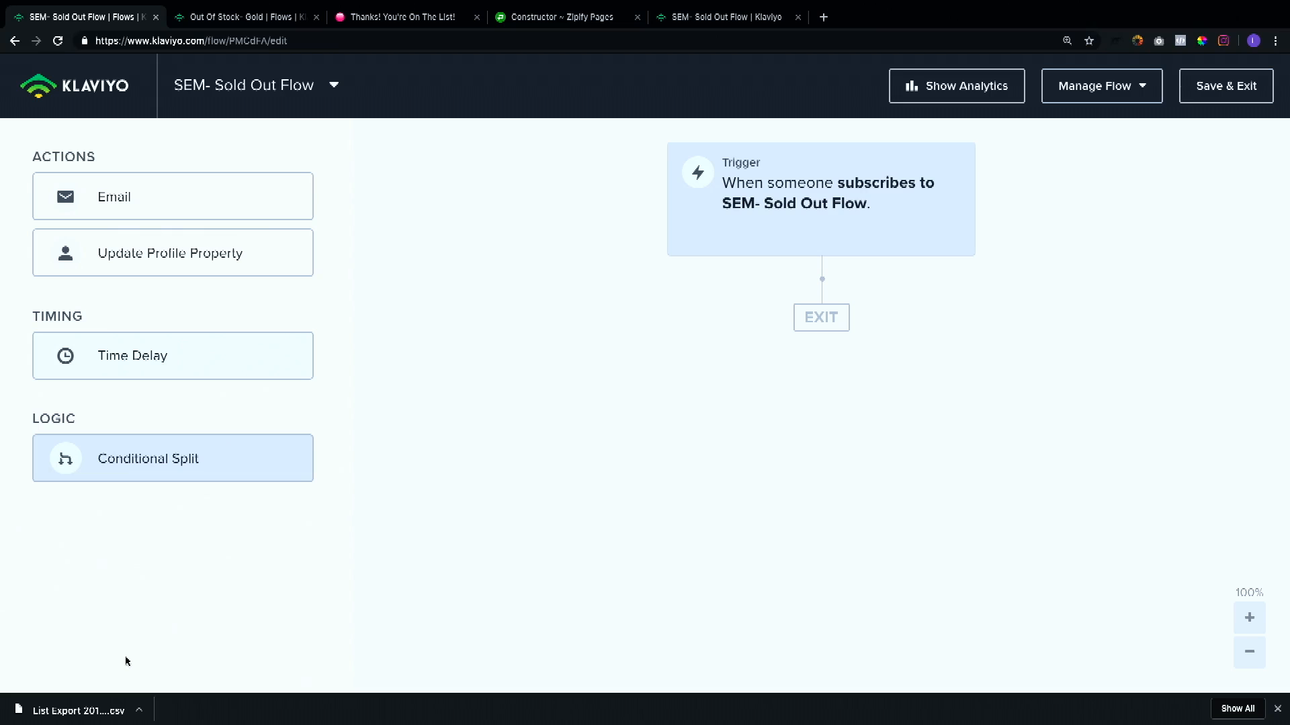
left_click_drag(219, 190, 832, 320)
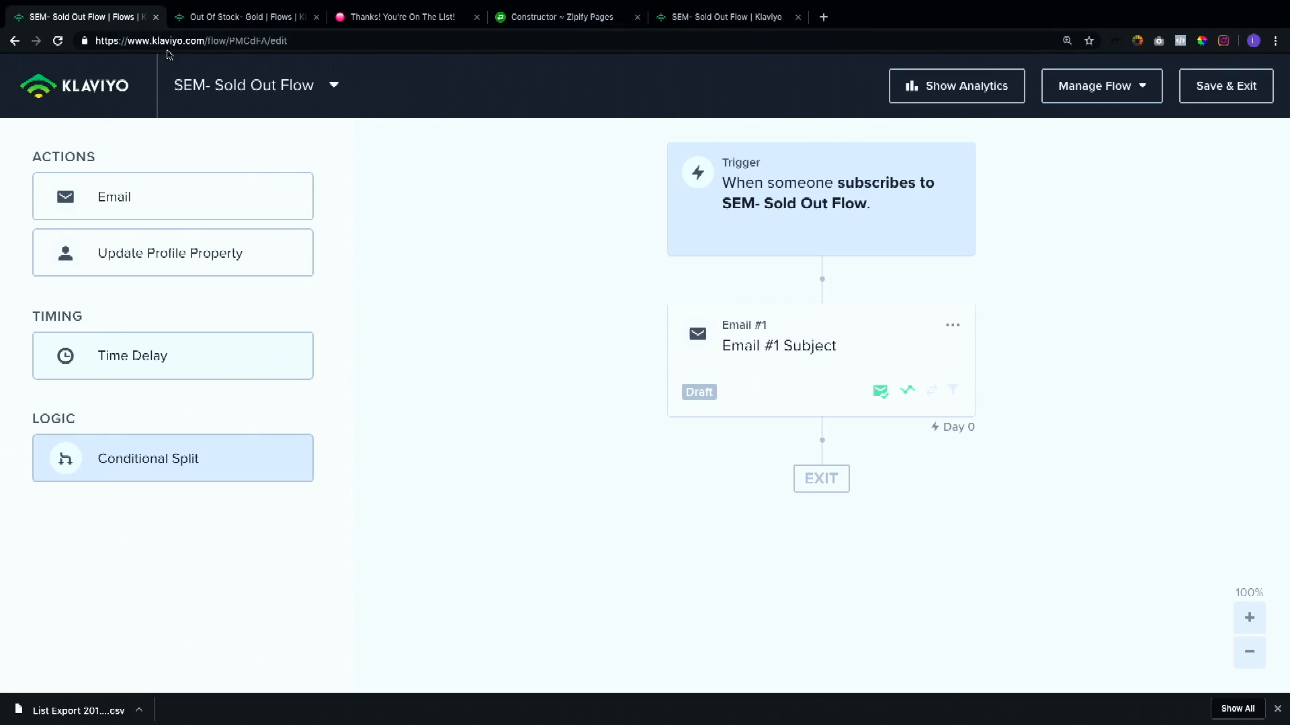
Step: Preview the first email of the Out Of Stock- Gold flow
left_click(253, 16)
left_click(820, 361)
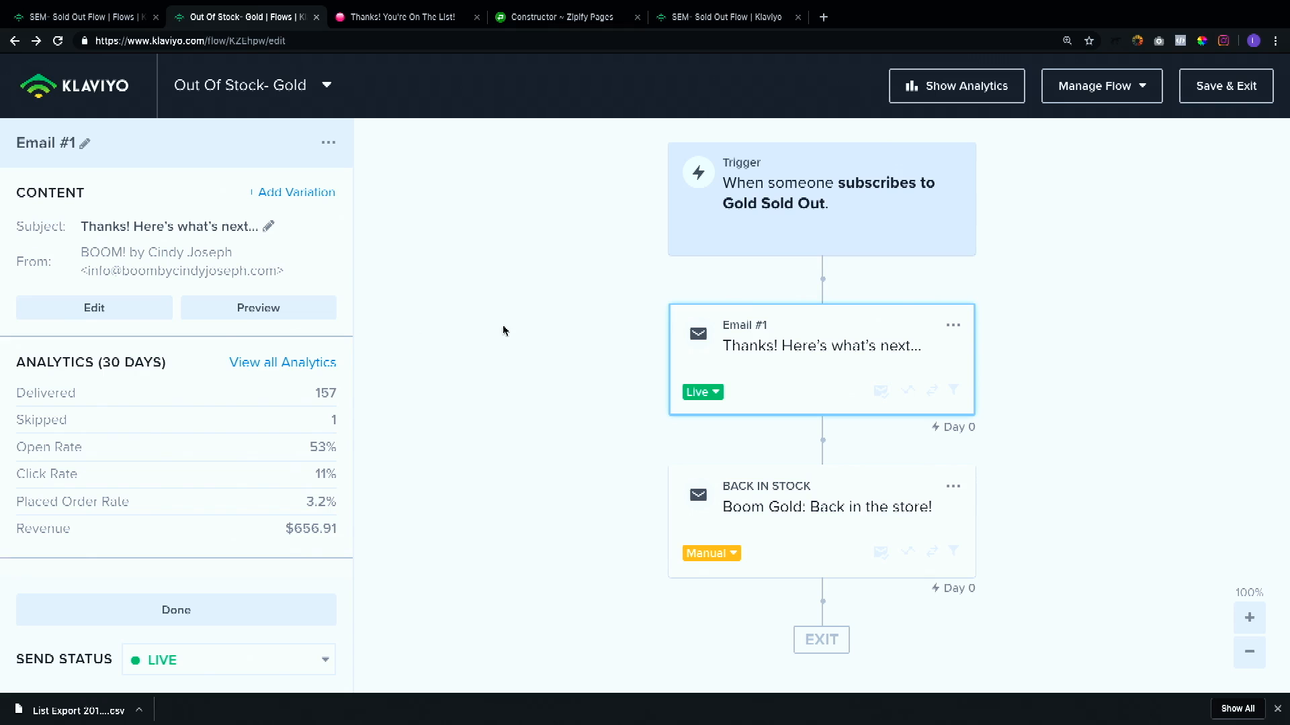
left_click(266, 313)
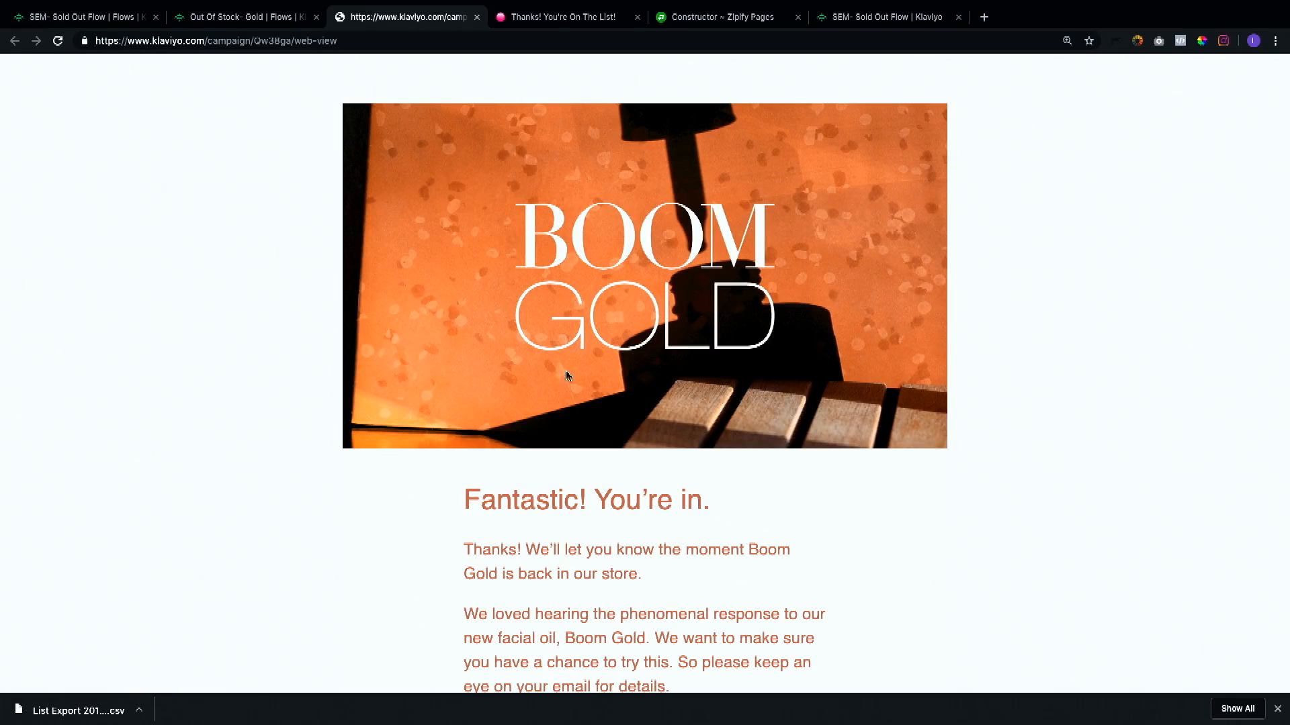
Step: Read through the whole preview of the first waitlist confirmation email
scroll(921, 412, "down", 2)
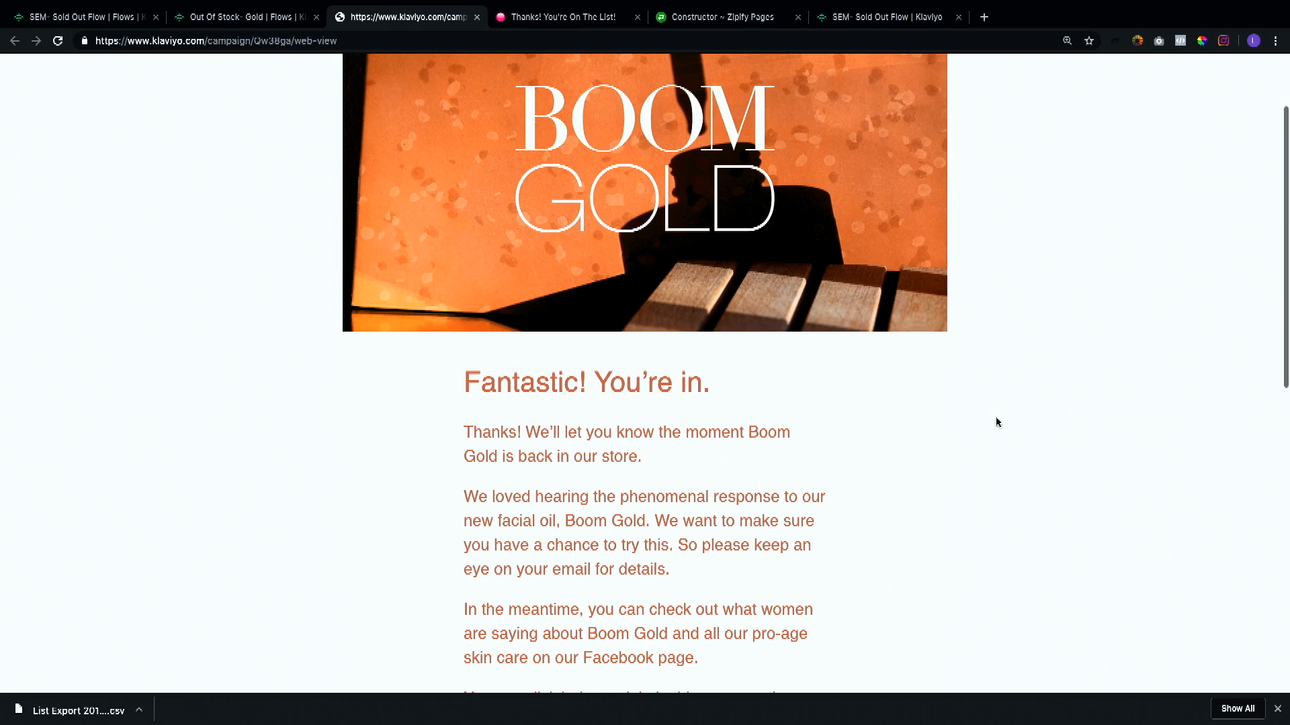
scroll(890, 354, "down", 3)
scroll(630, 334, "down", 3)
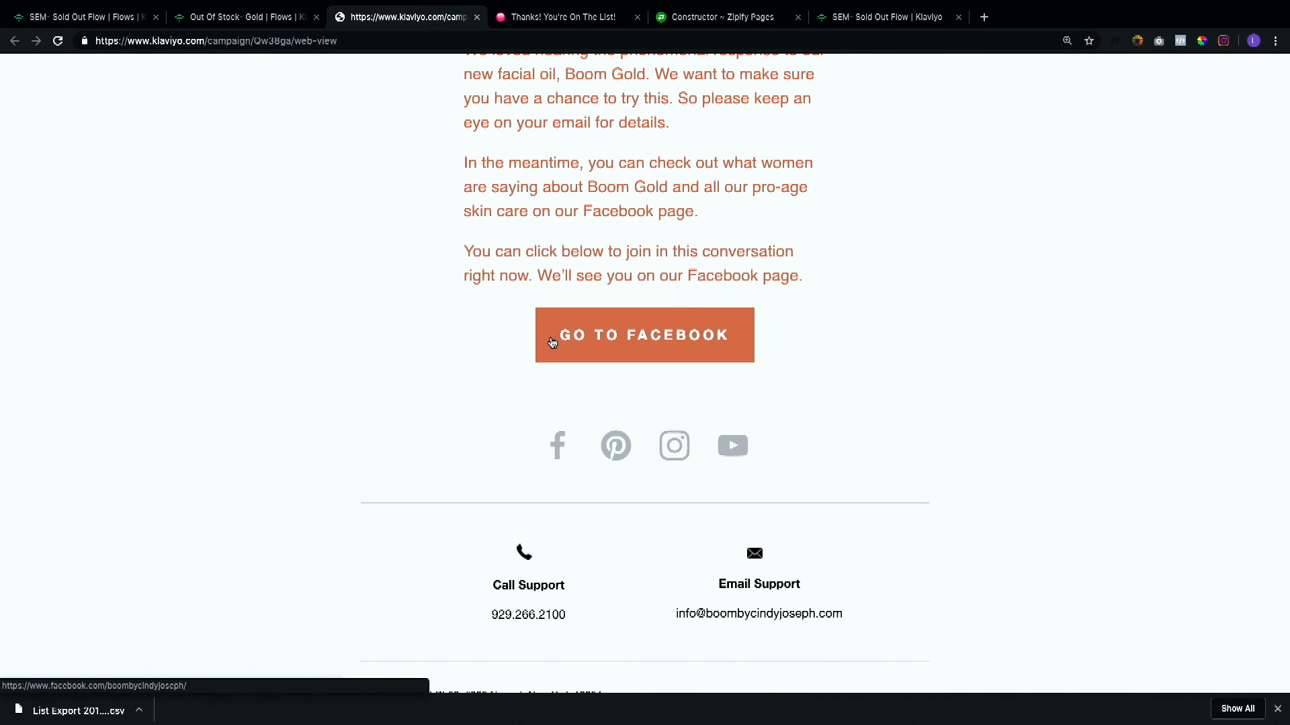
scroll(829, 349, "down", 2)
scroll(835, 352, "down", 1)
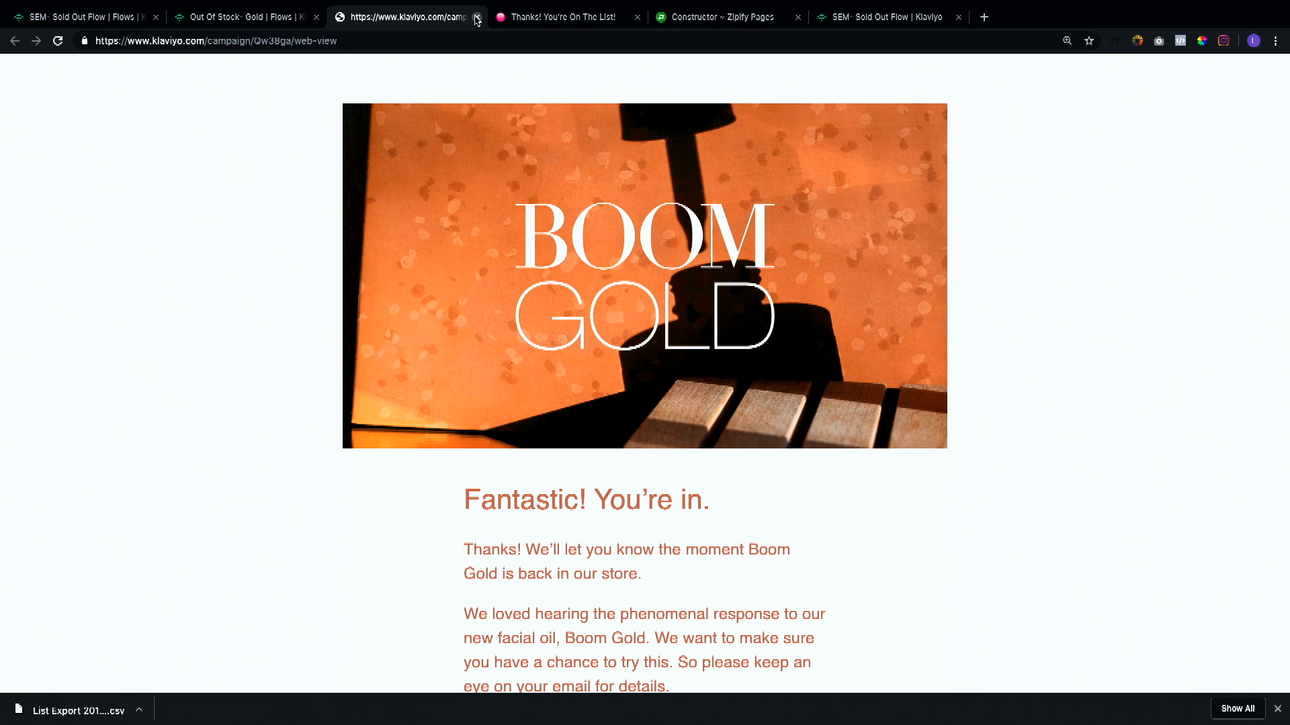
Step: Preview the BACK IN STOCK email of the Out Of Stock- Gold flow and read through it
left_click(265, 20)
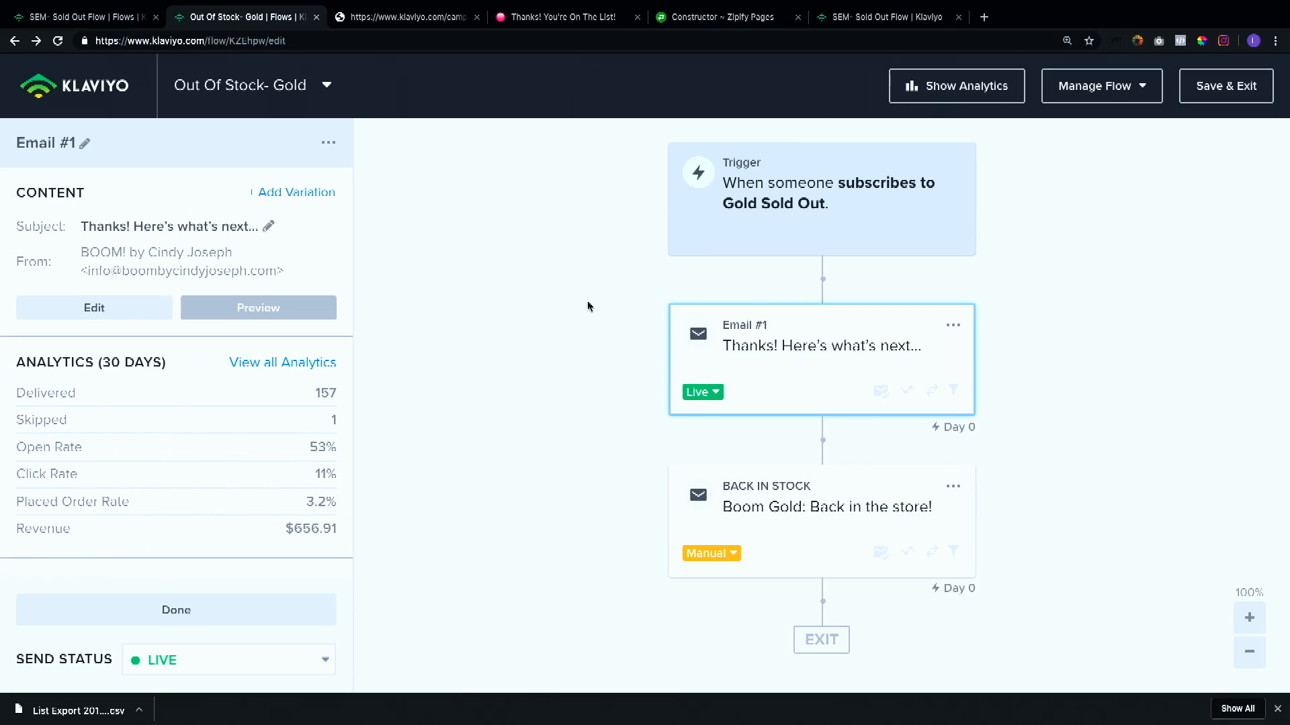
left_click(836, 521)
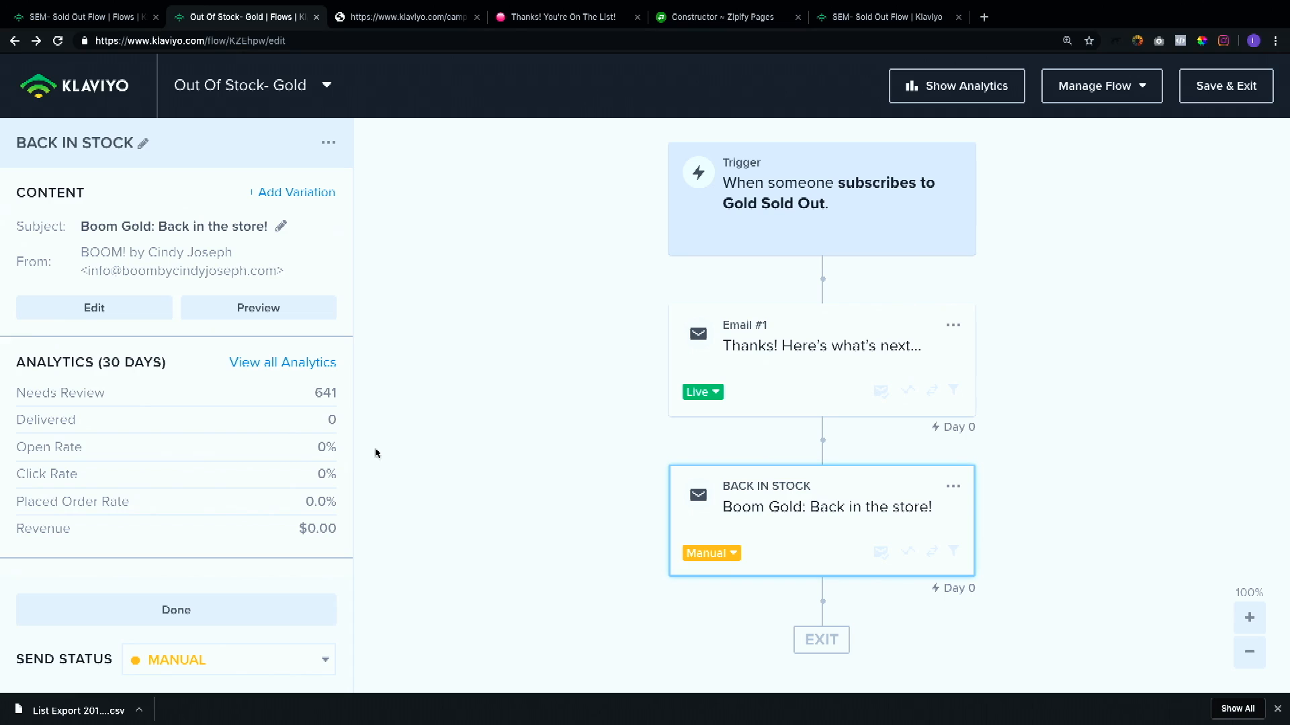
left_click(277, 314)
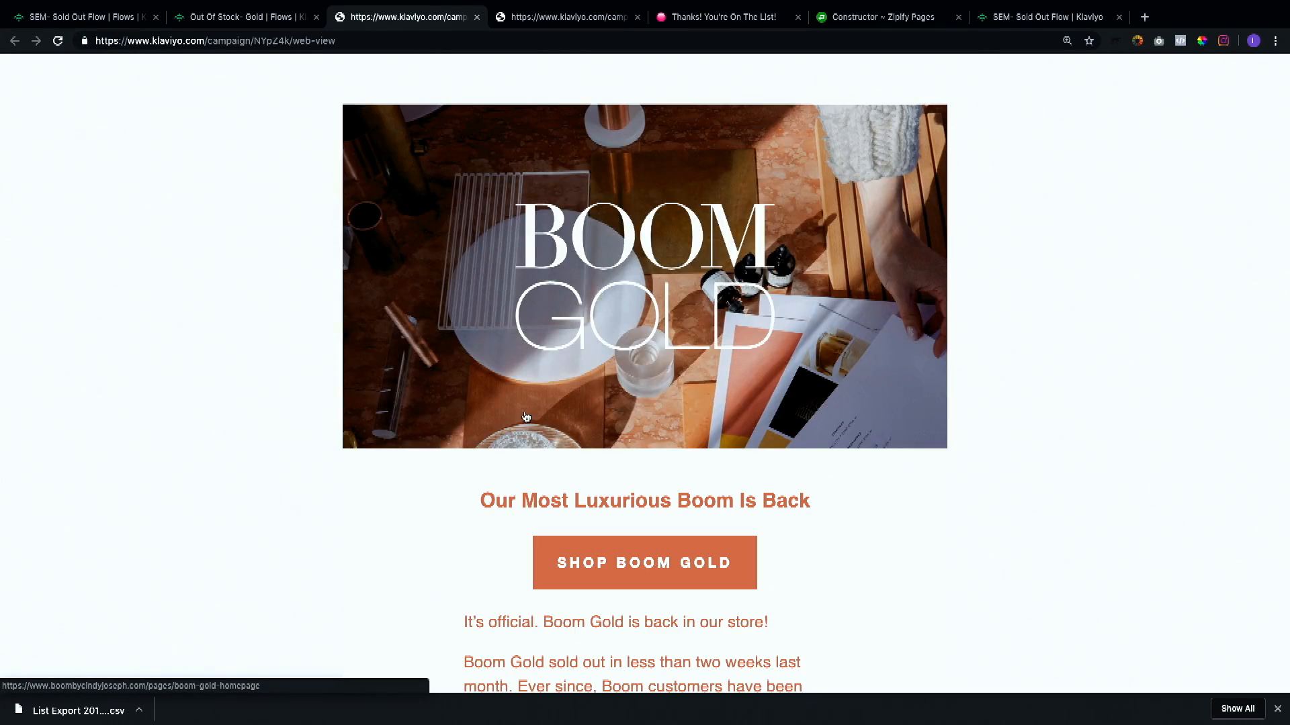
scroll(526, 417, "down", 3)
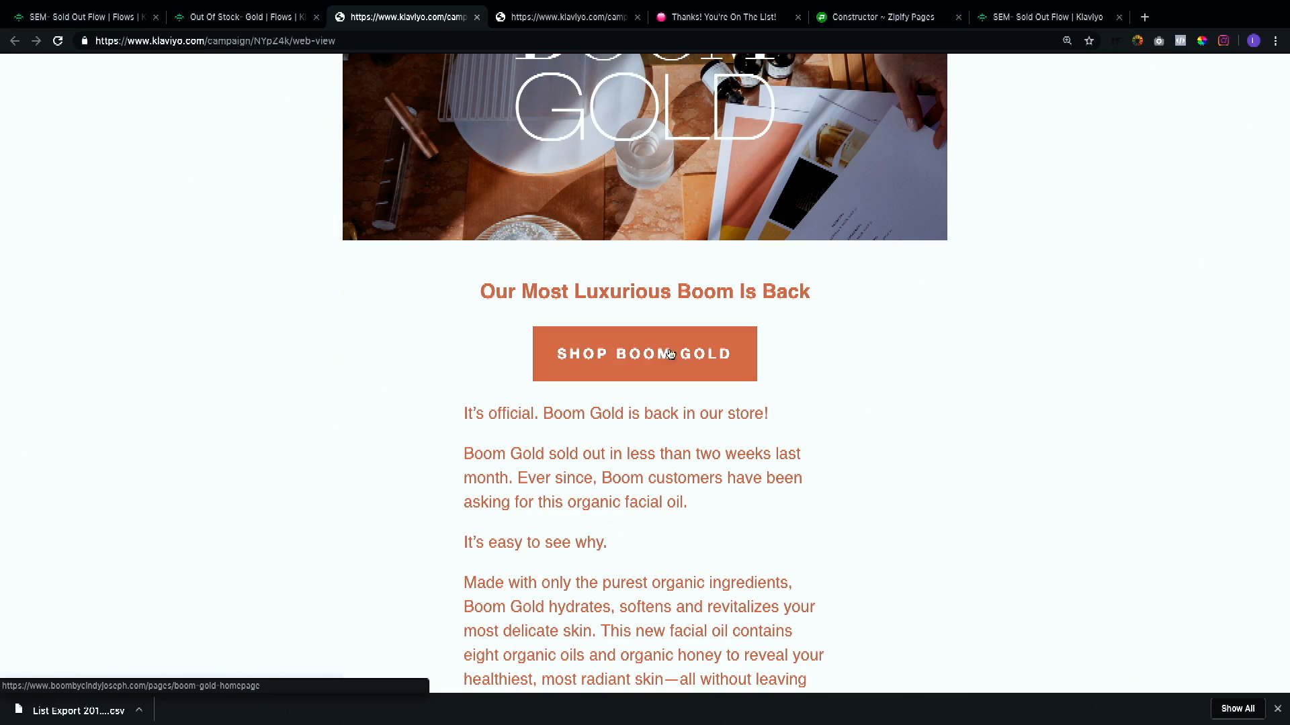
scroll(829, 397, "down", 8)
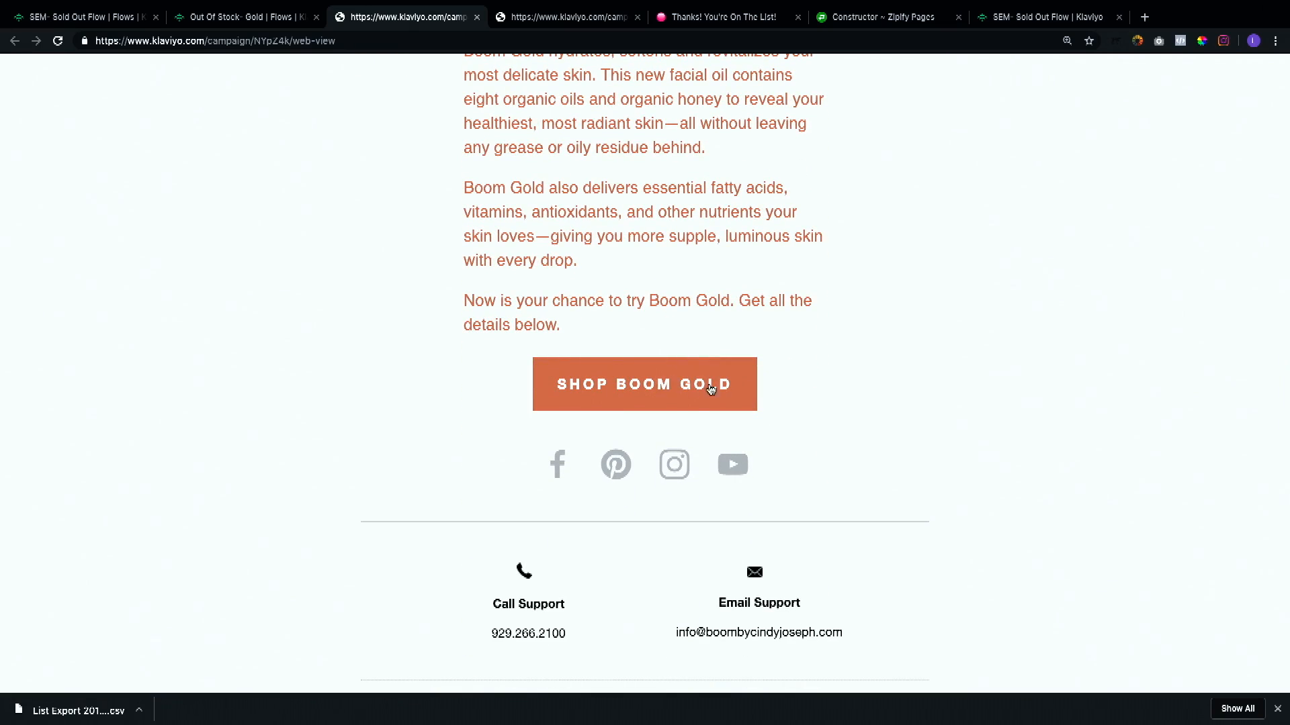
scroll(865, 415, "down", 2)
scroll(865, 415, "up", 5)
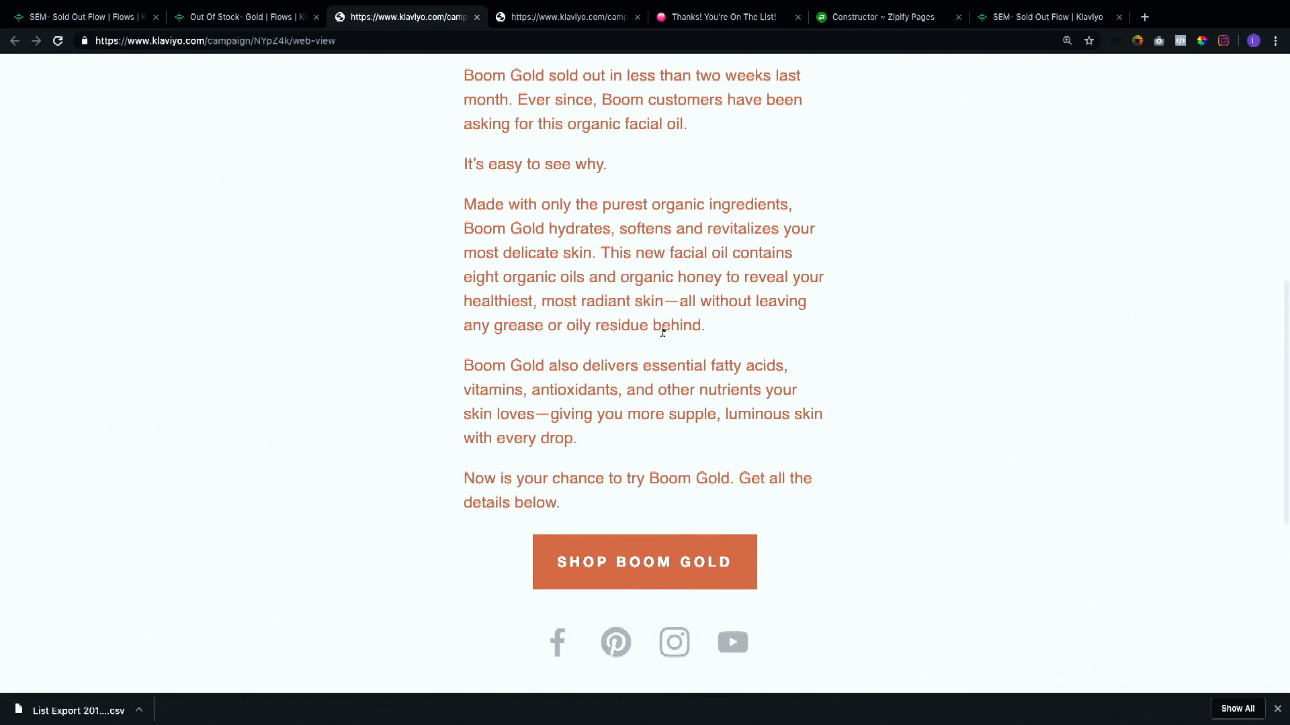
Step: Open the BACK IN STOCK email's recipients needing review, then return to the flow
left_click(232, 17)
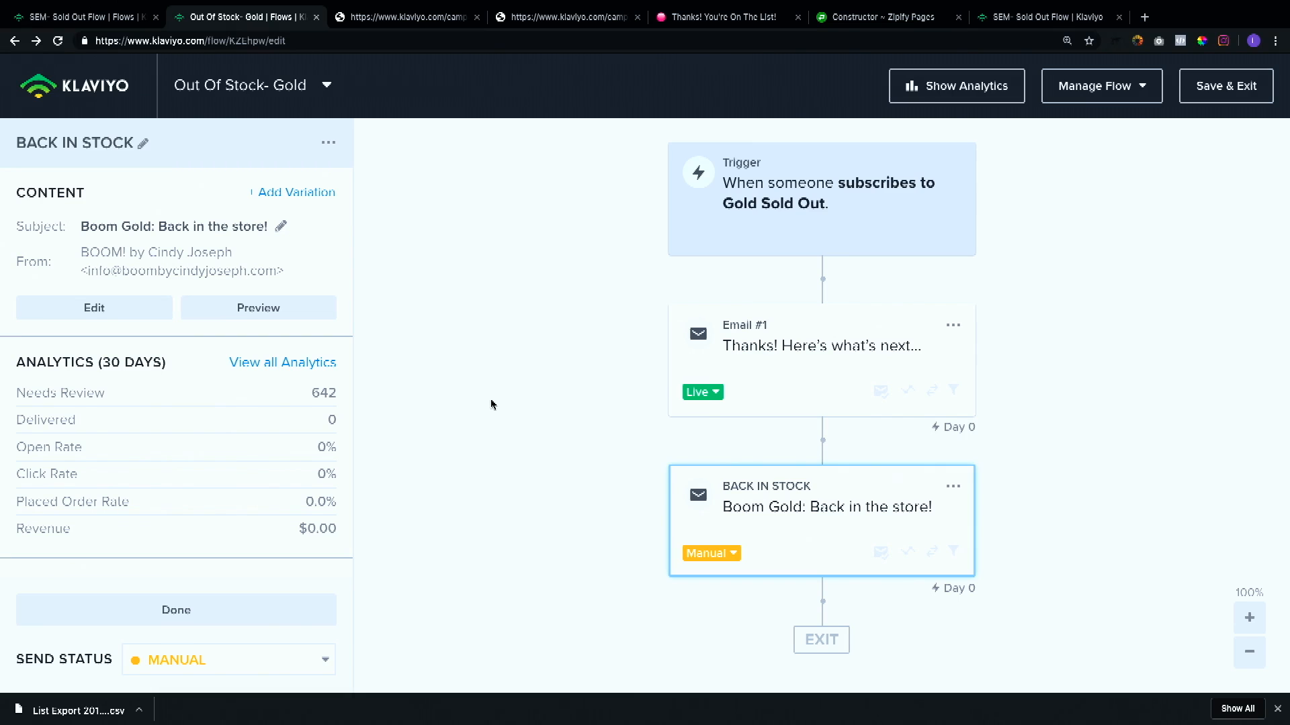
left_click(62, 395)
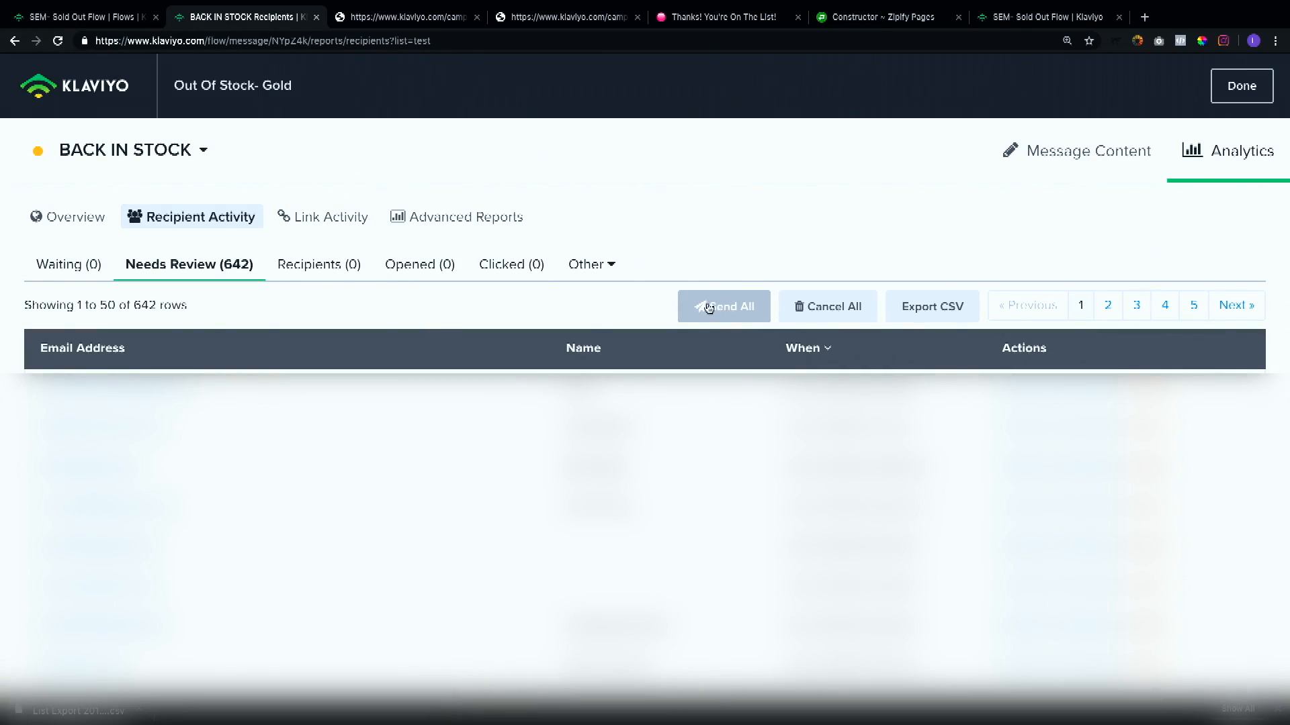
key("alt+Left")
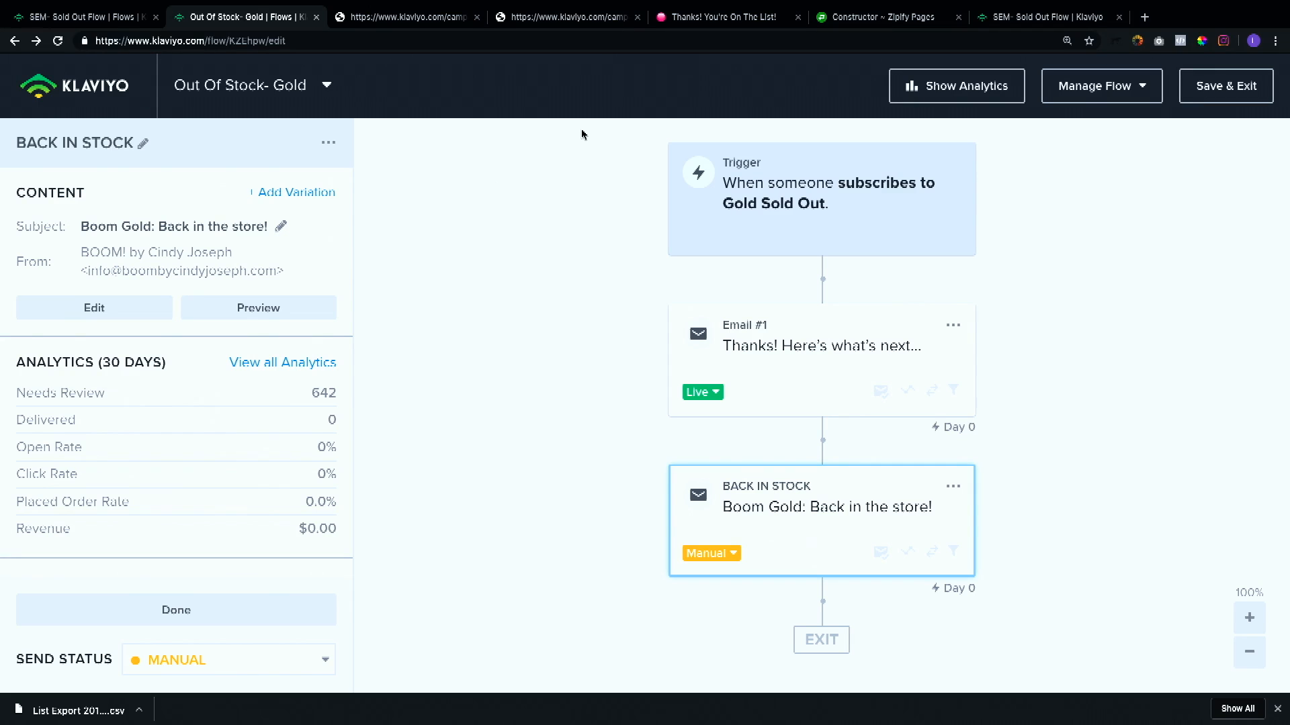
Step: Search the flows for "scrub" and open the Scrub Out of stock flow
left_click(1007, 17)
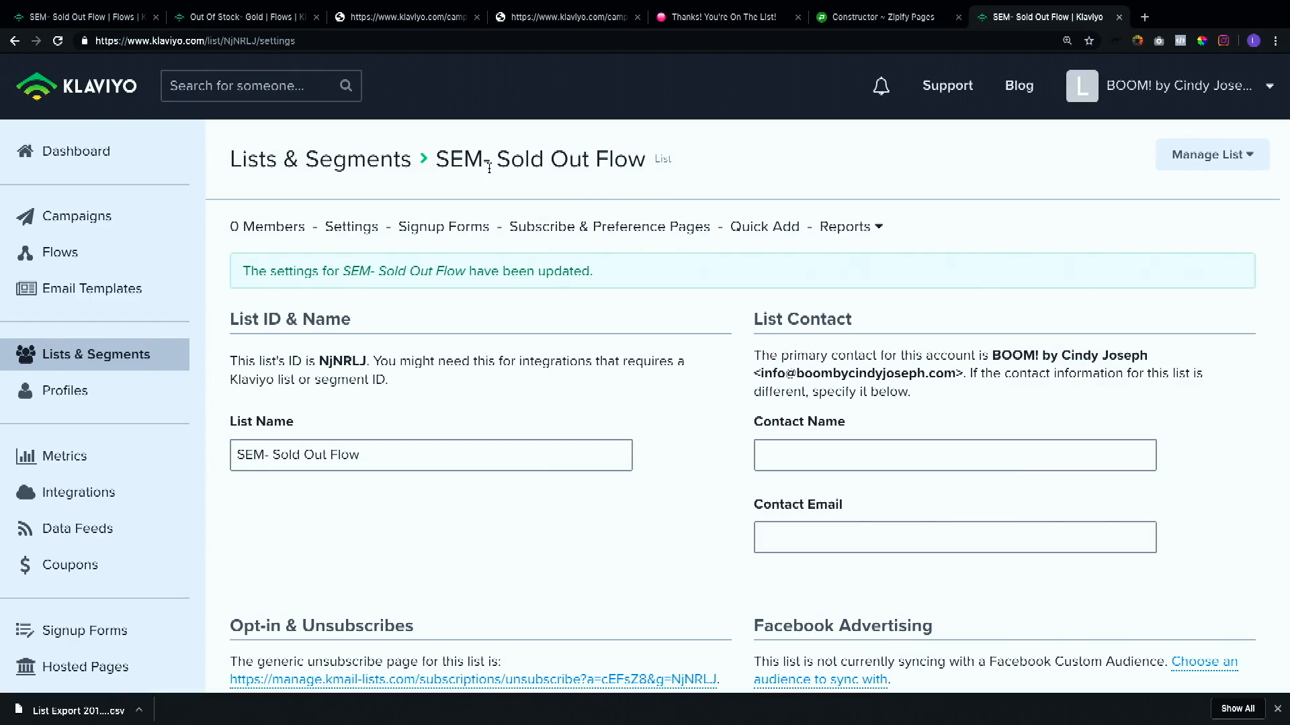
left_click(106, 253)
left_click(380, 259)
type("scrub")
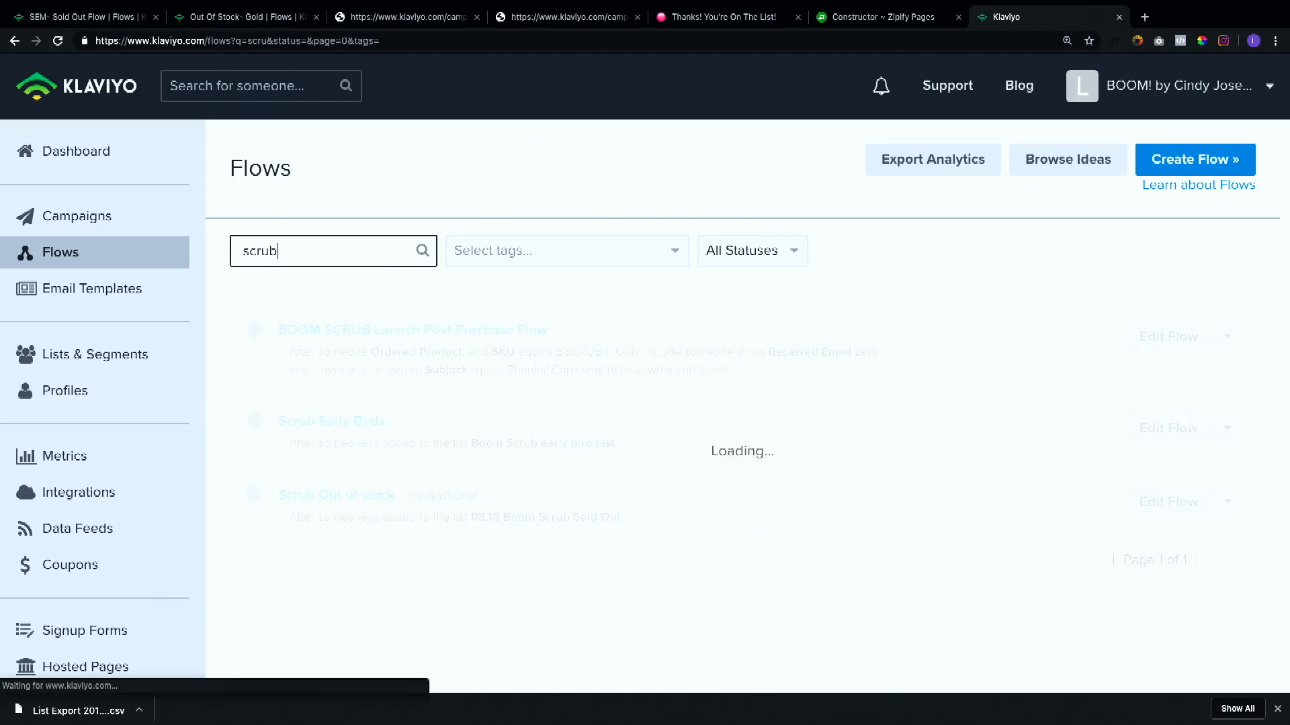
left_click(314, 494)
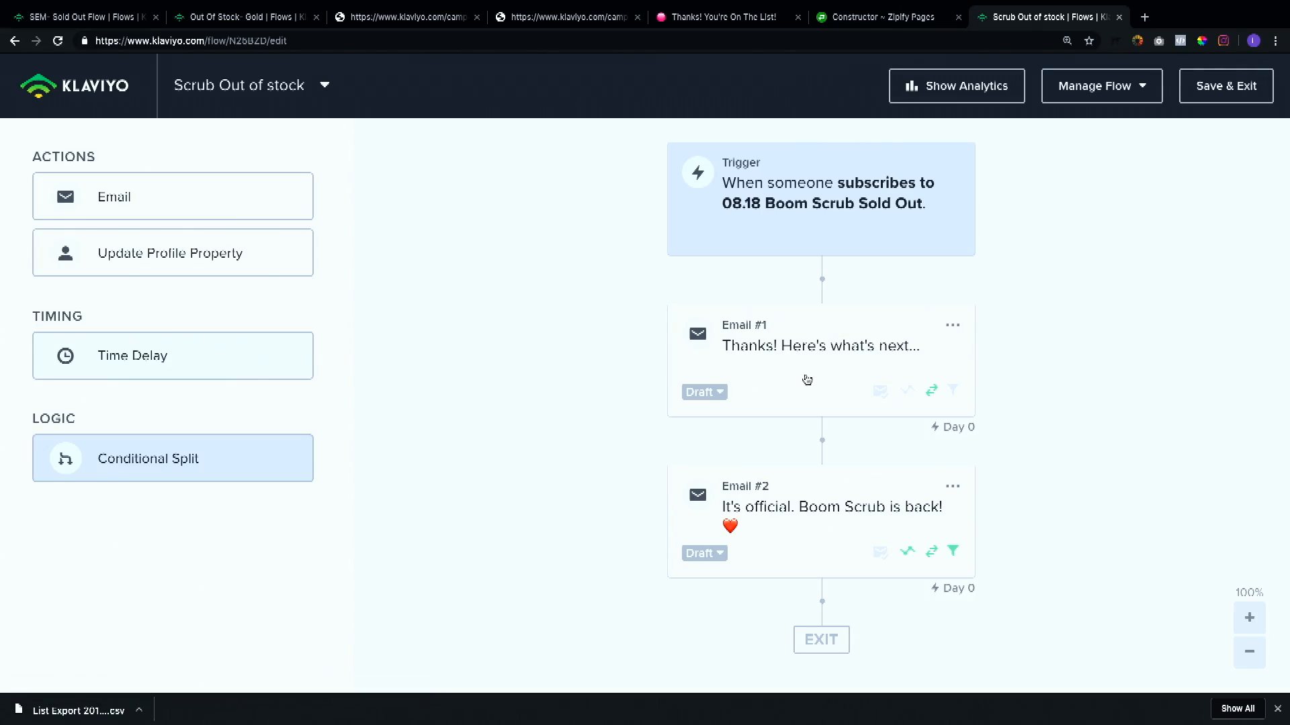
Step: Inspect the Scrub Out of stock flow's emails and view the analytics overview of Email #2
left_click(806, 381)
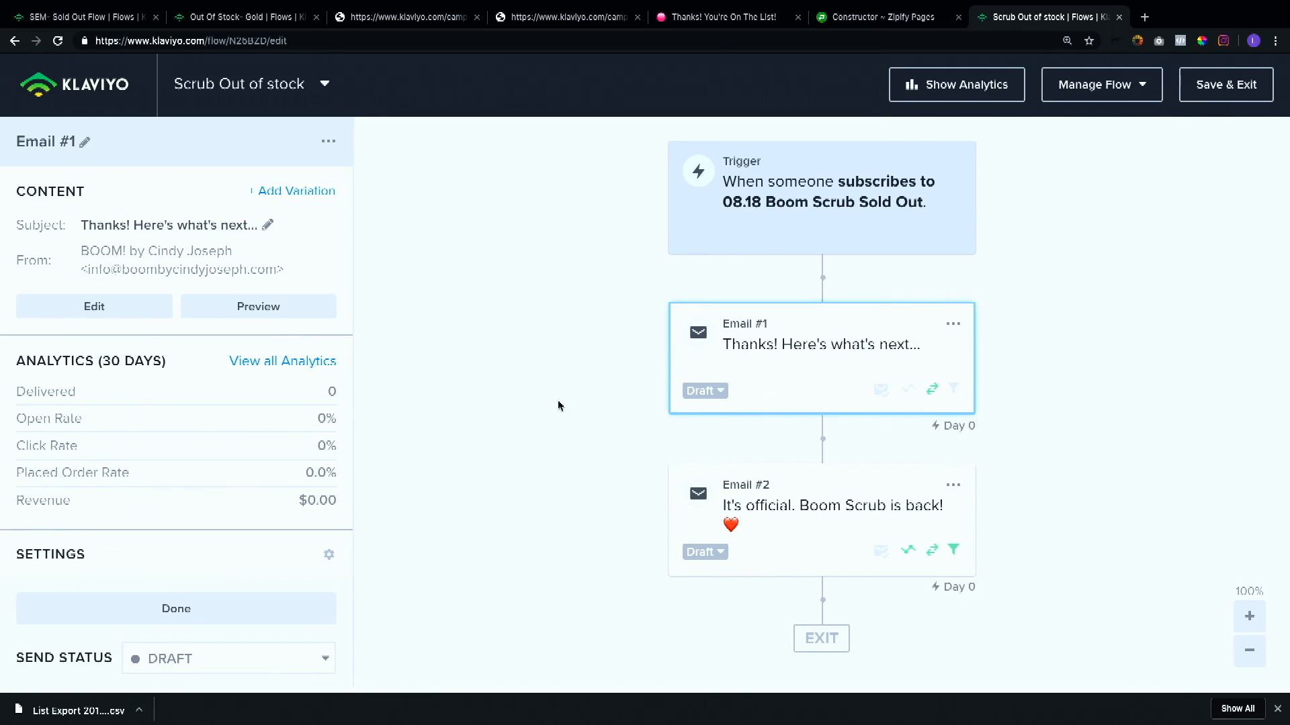
left_click(801, 522)
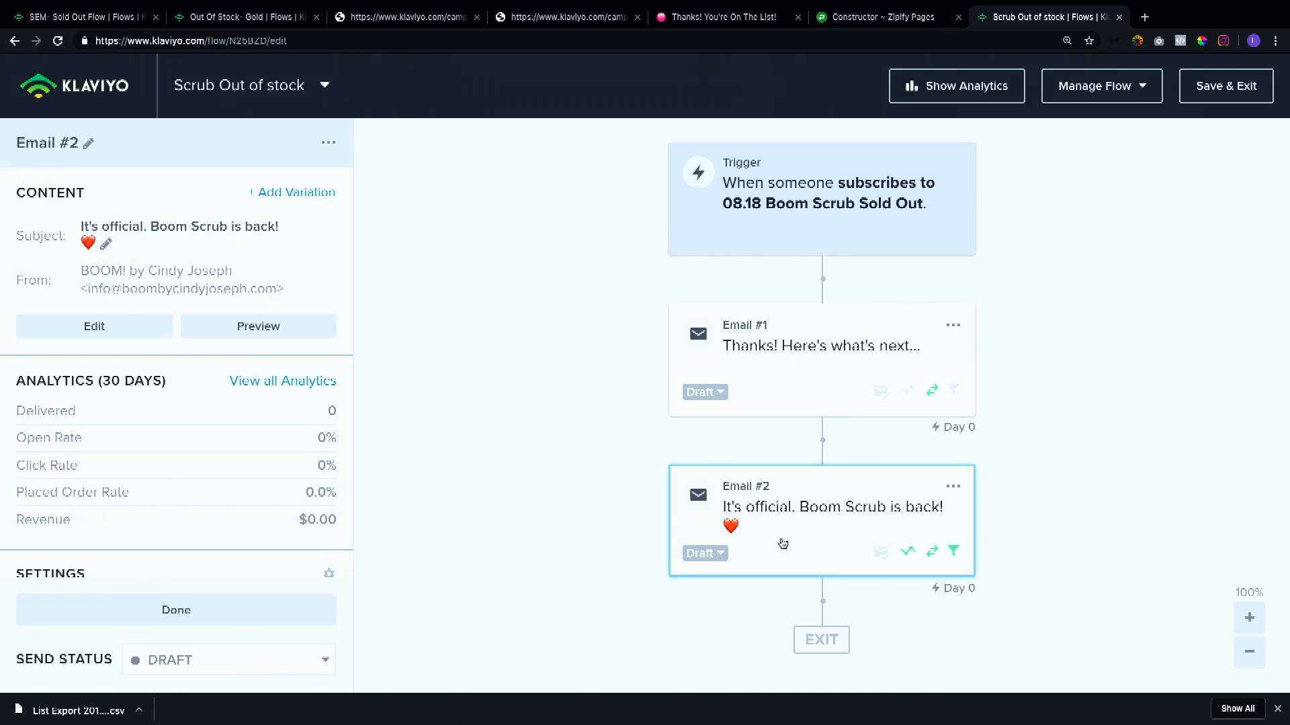
left_click(317, 390)
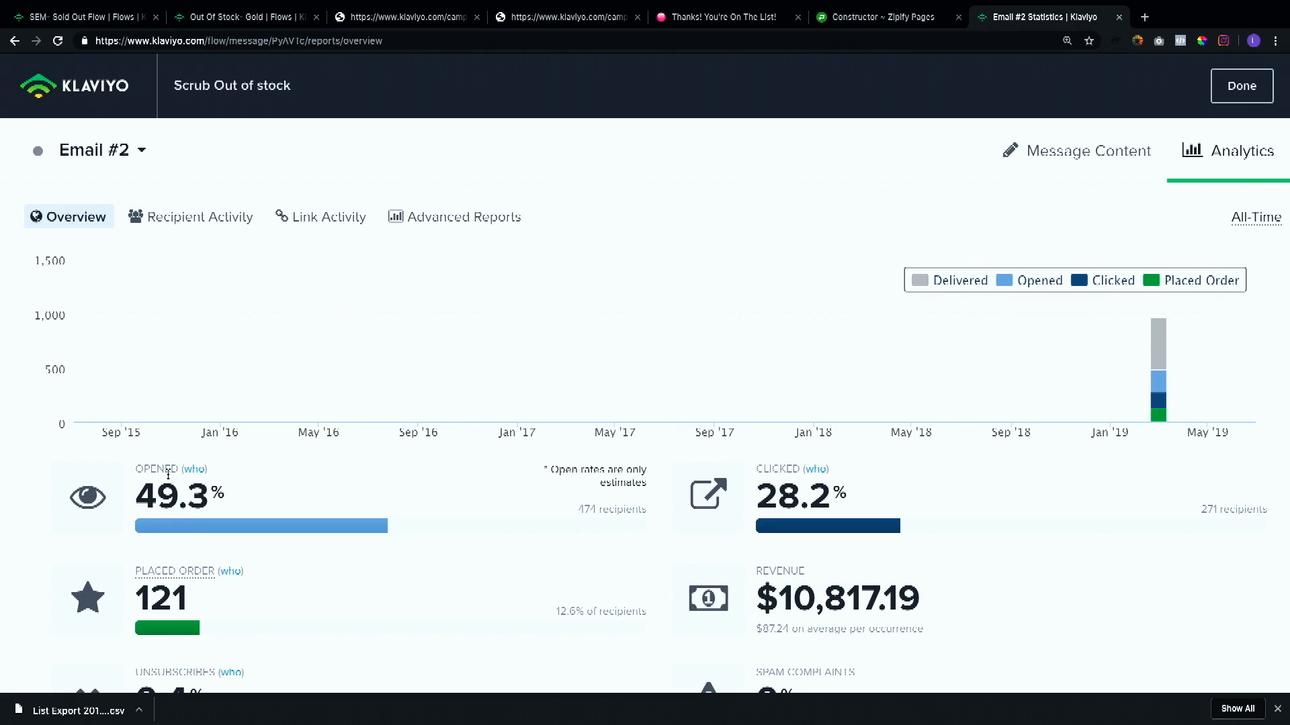
scroll(270, 444, "down", 3)
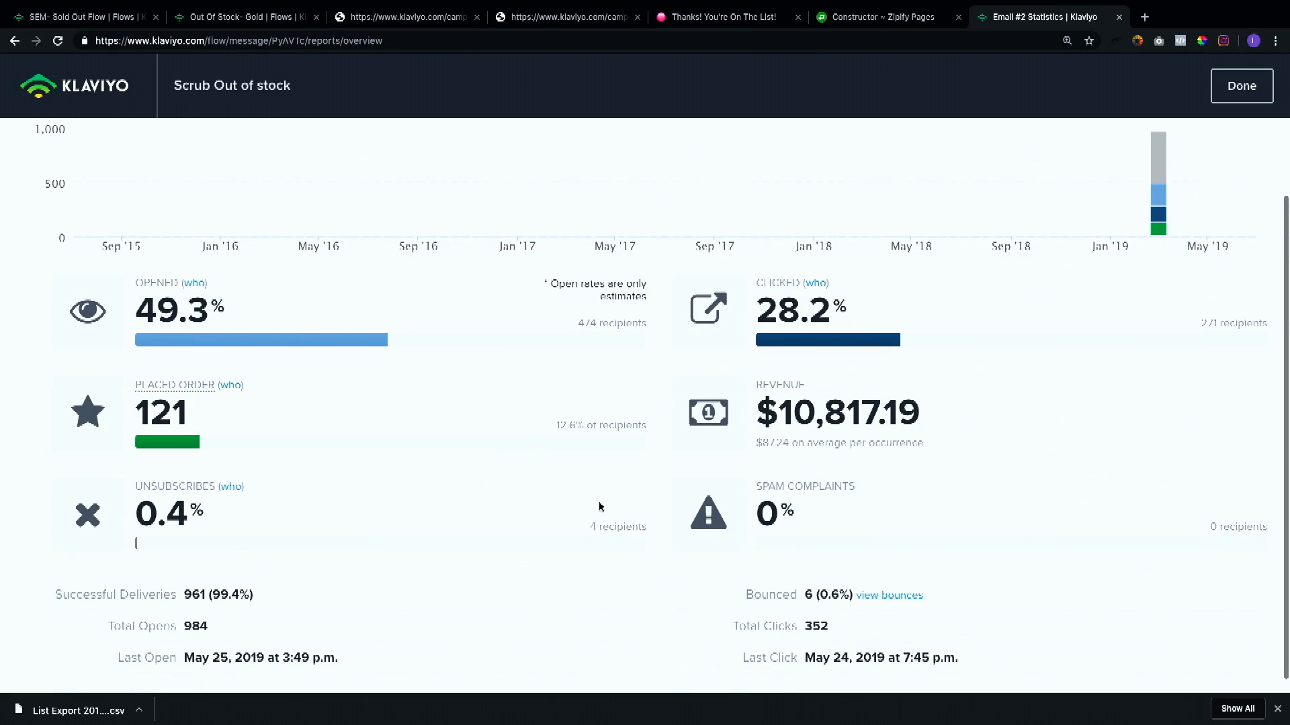